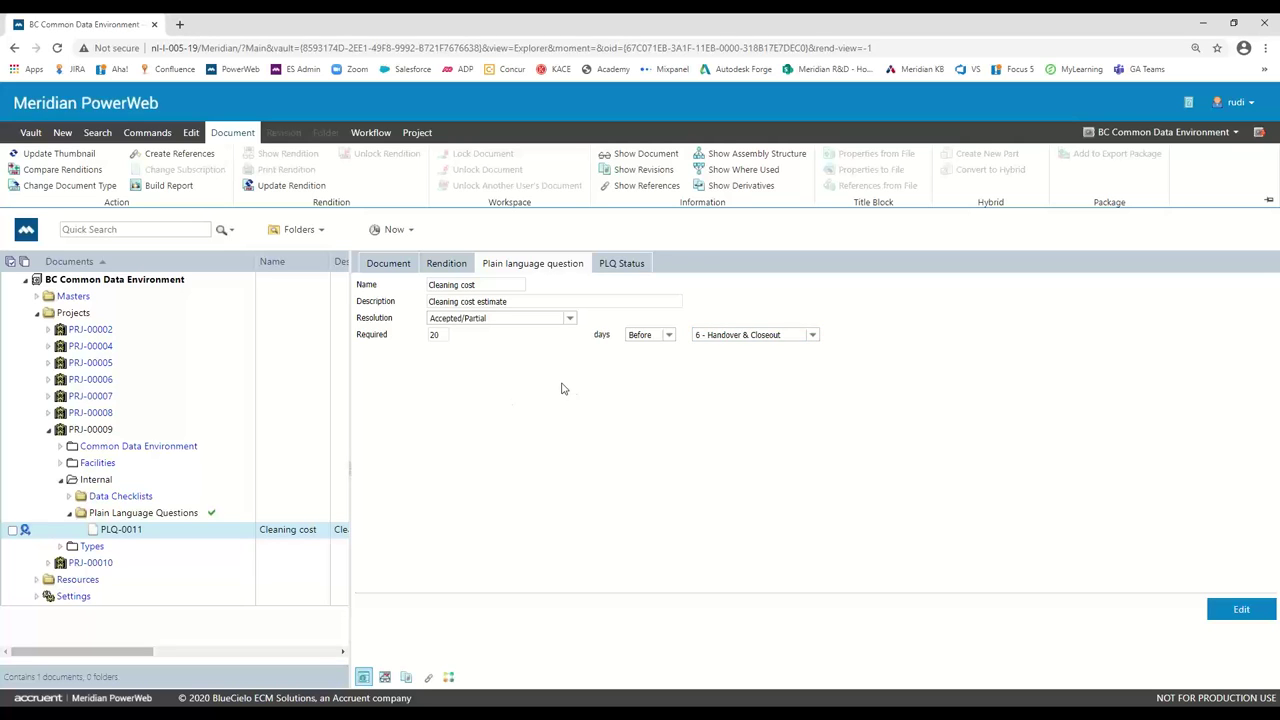
Examine the PLQ status of the Cleaning cost question, including each deliverable's suitability and coverage
click(626, 266)
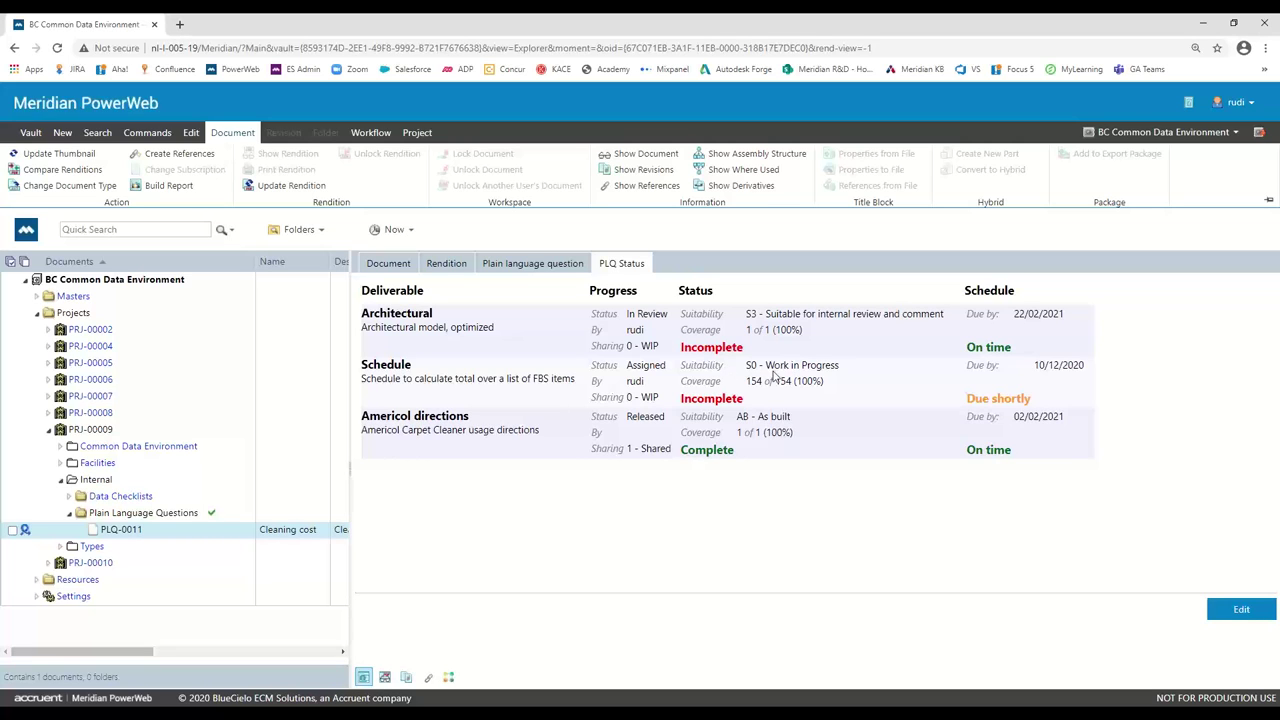
drag(742, 416, 815, 415)
click(815, 415)
drag(905, 326, 831, 316)
click(858, 355)
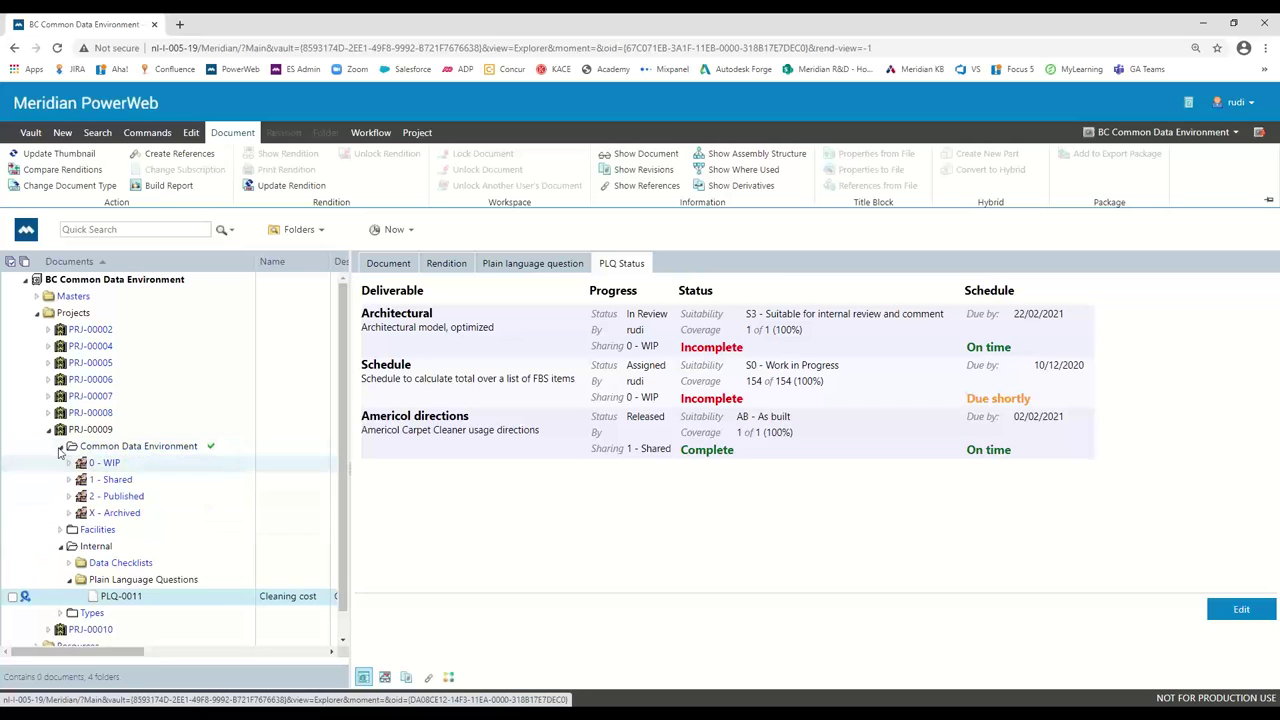
Open the schedule of DEL-0146-01.xlsx in the First folder under 0 - WIP of PRJ-00009's Common Data Environment
click(68, 465)
click(81, 480)
click(153, 532)
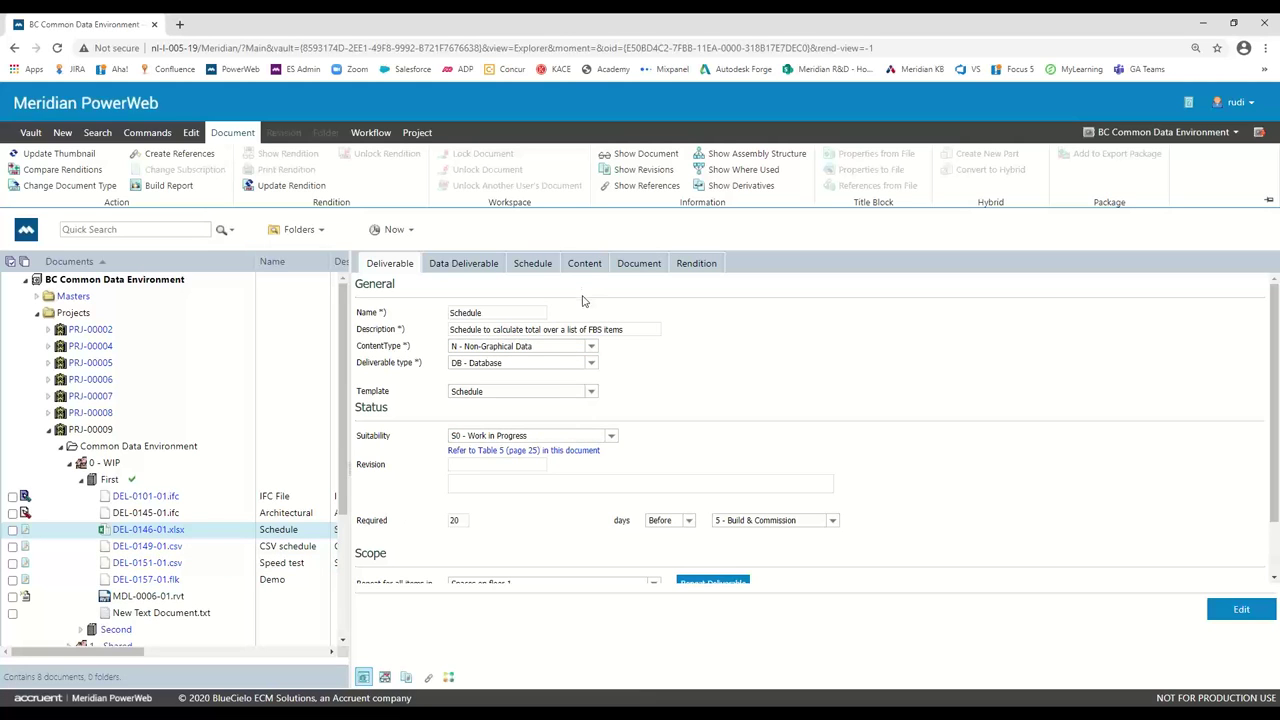
click(535, 272)
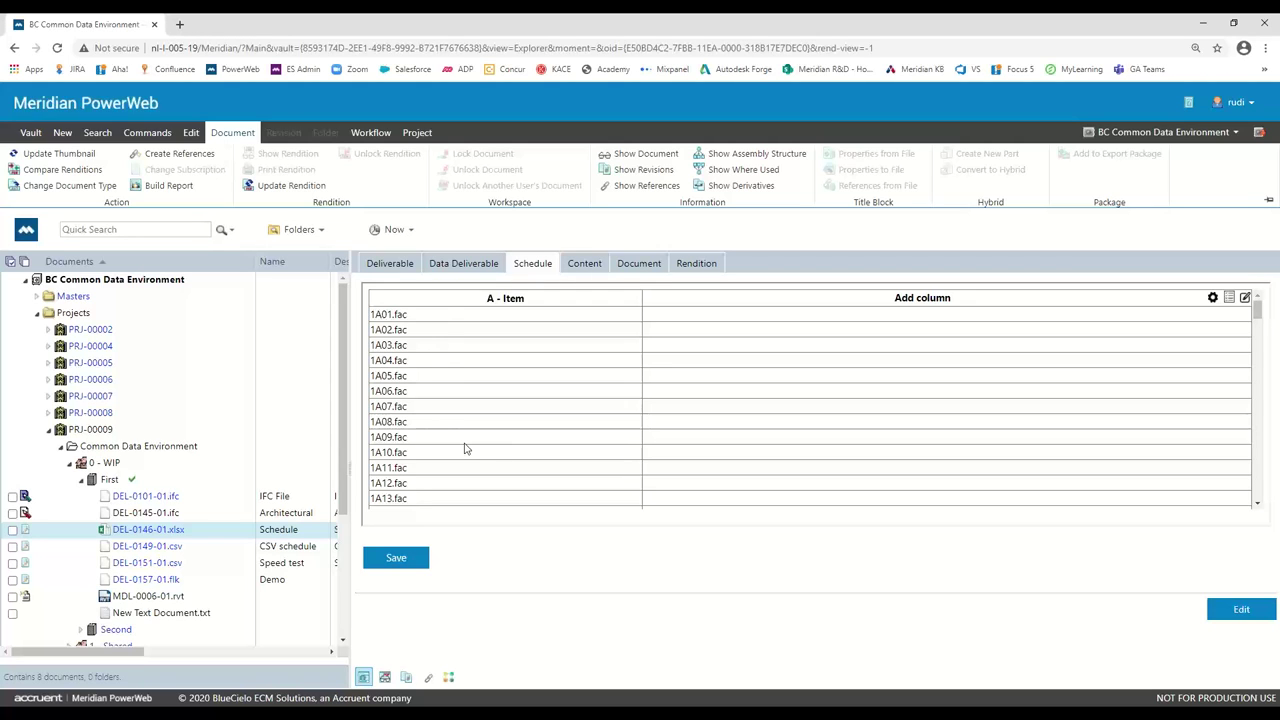
Add a schedule column whose value expression is the GSA BIM Area data field
click(1213, 299)
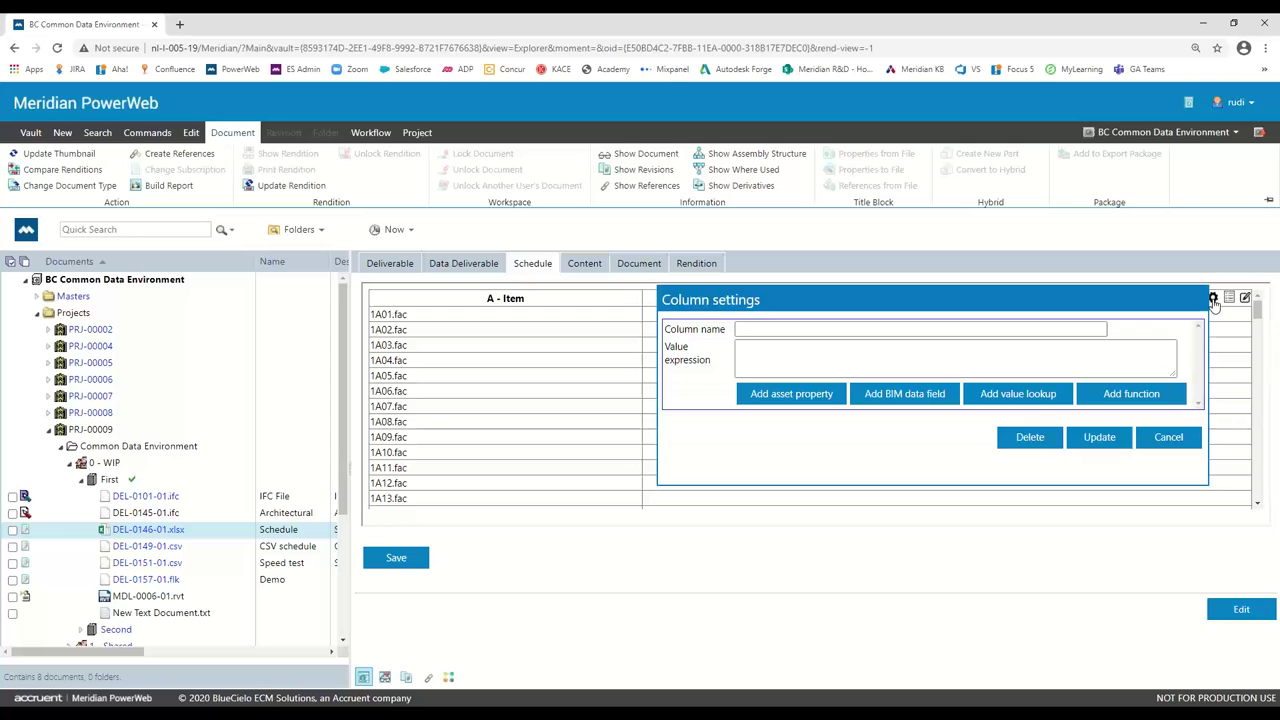
click(903, 398)
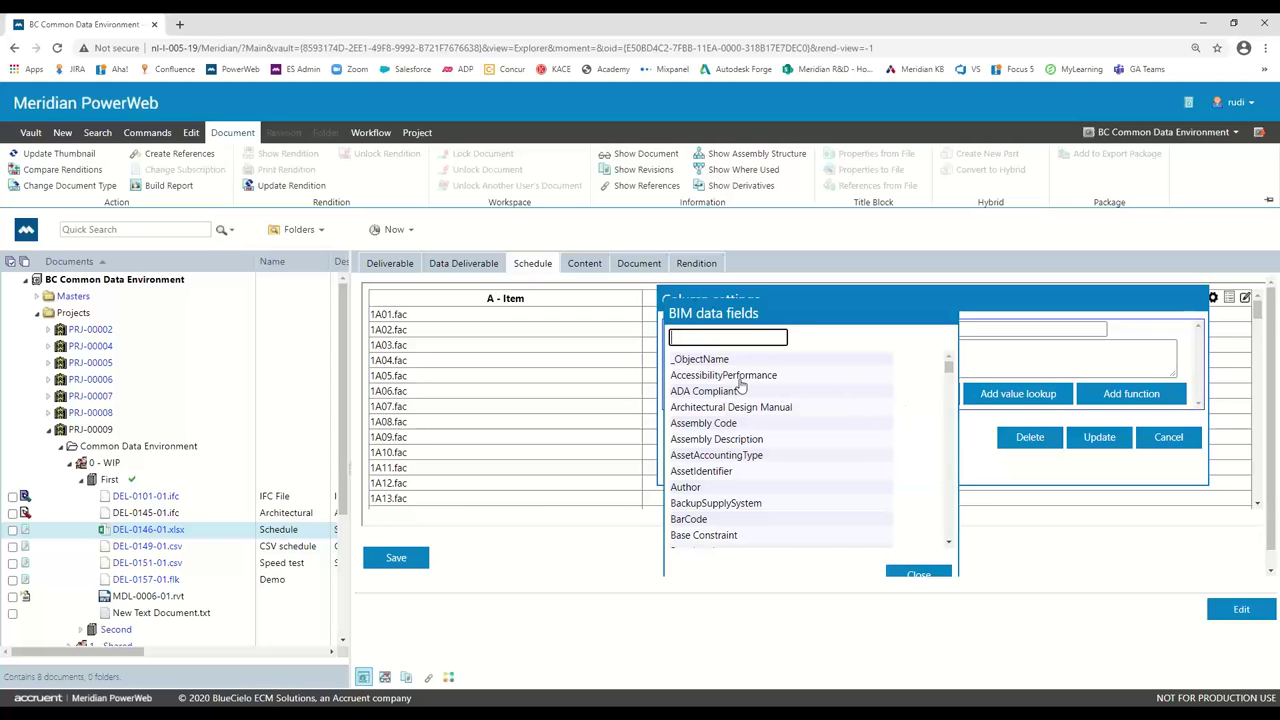
text(ara)
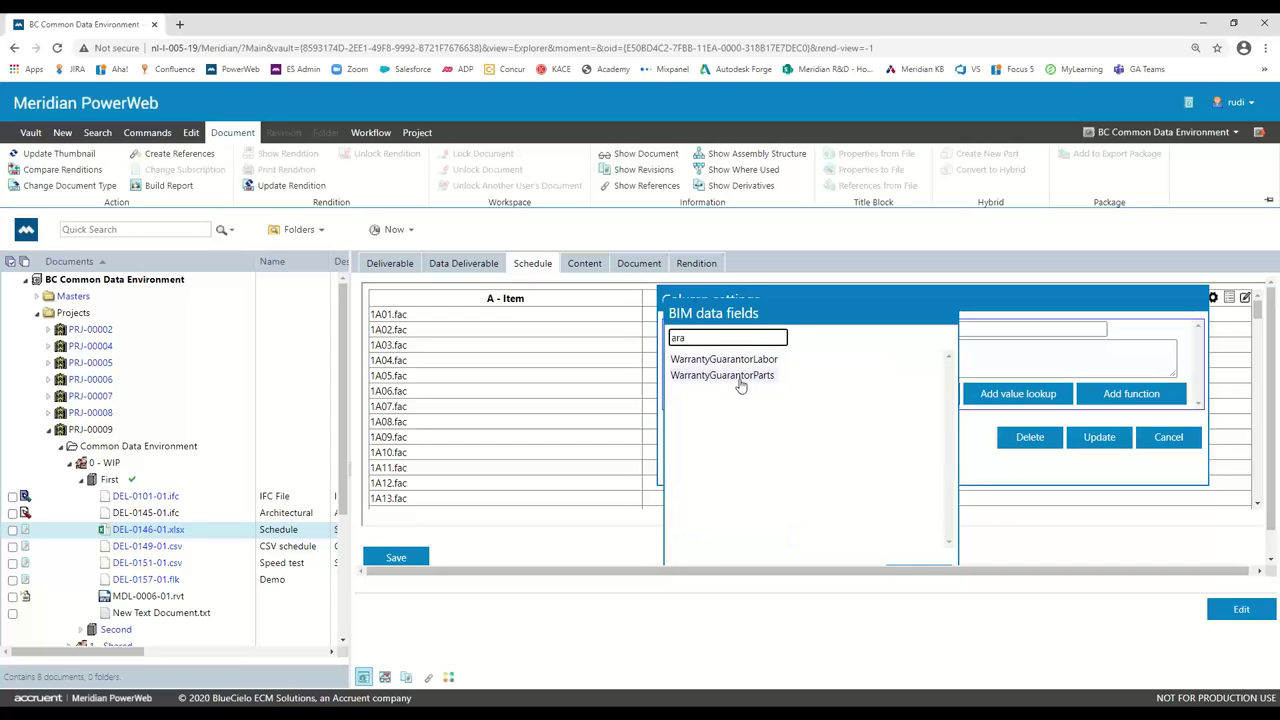
key(BackSpace)
key(BackSpace)
key(BackSpace)
text(area)
key(BackSpace)
key(BackSpace)
text(rea)
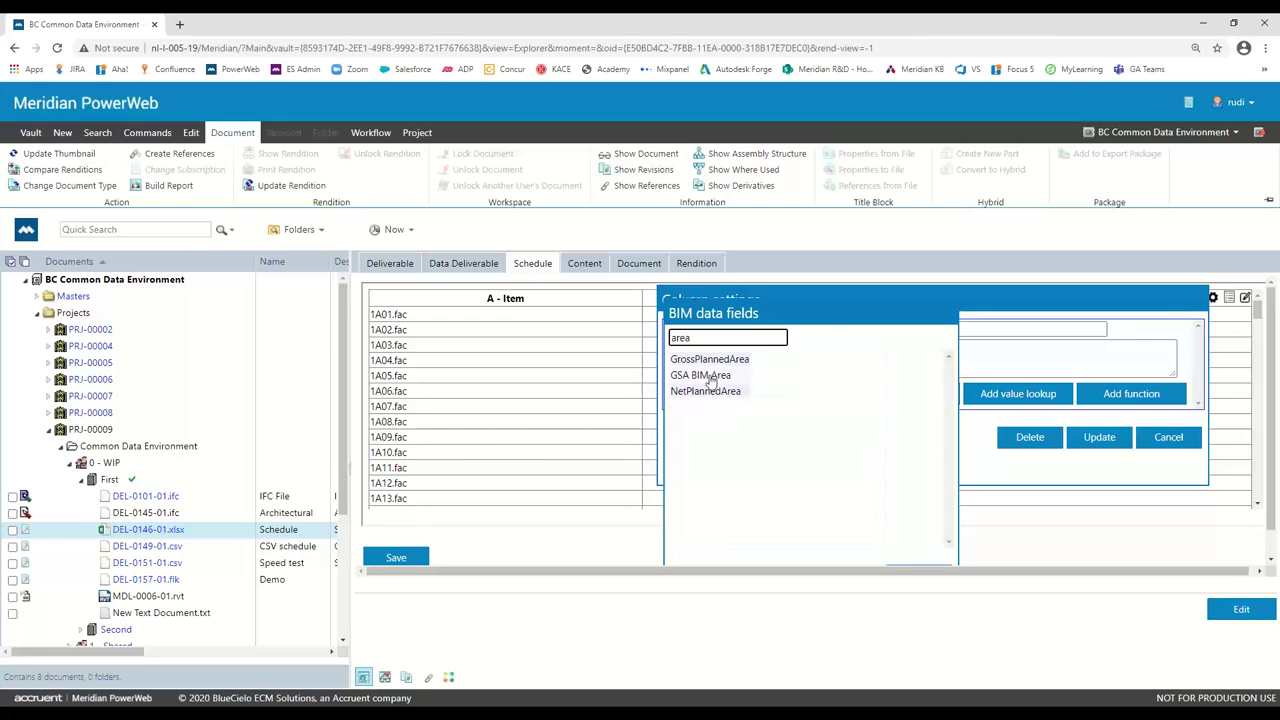
click(708, 376)
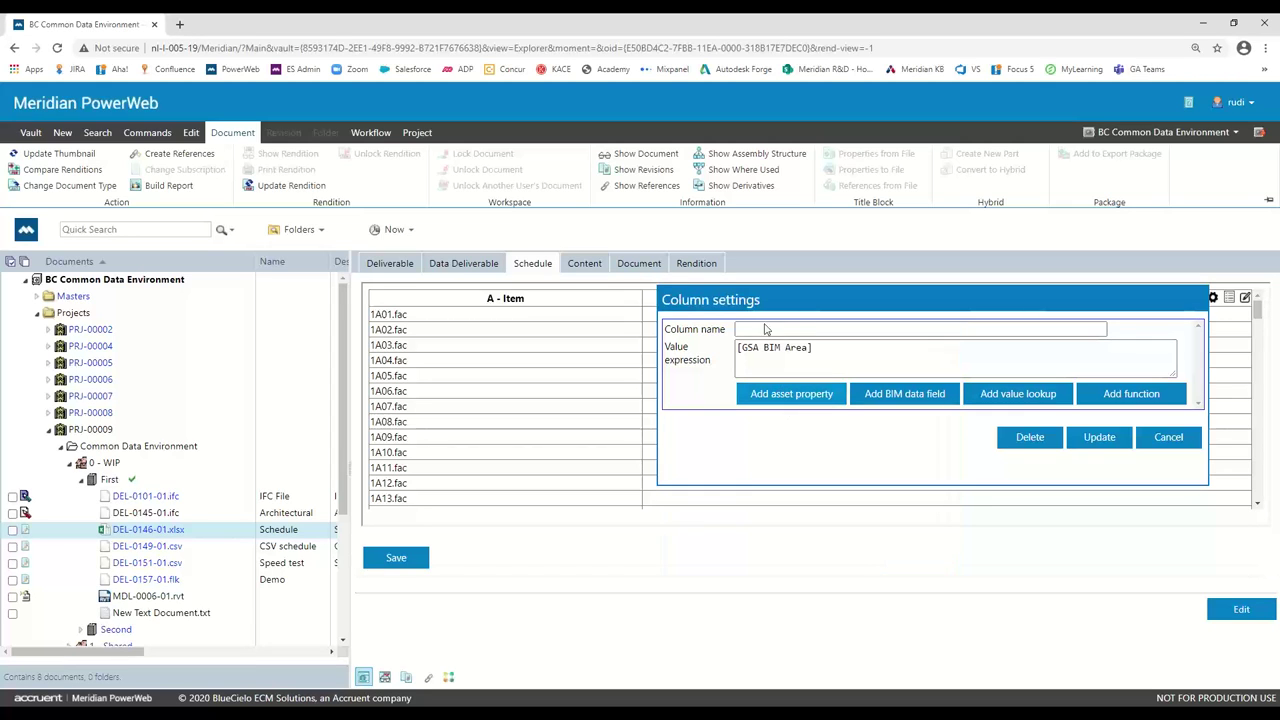
click(1099, 440)
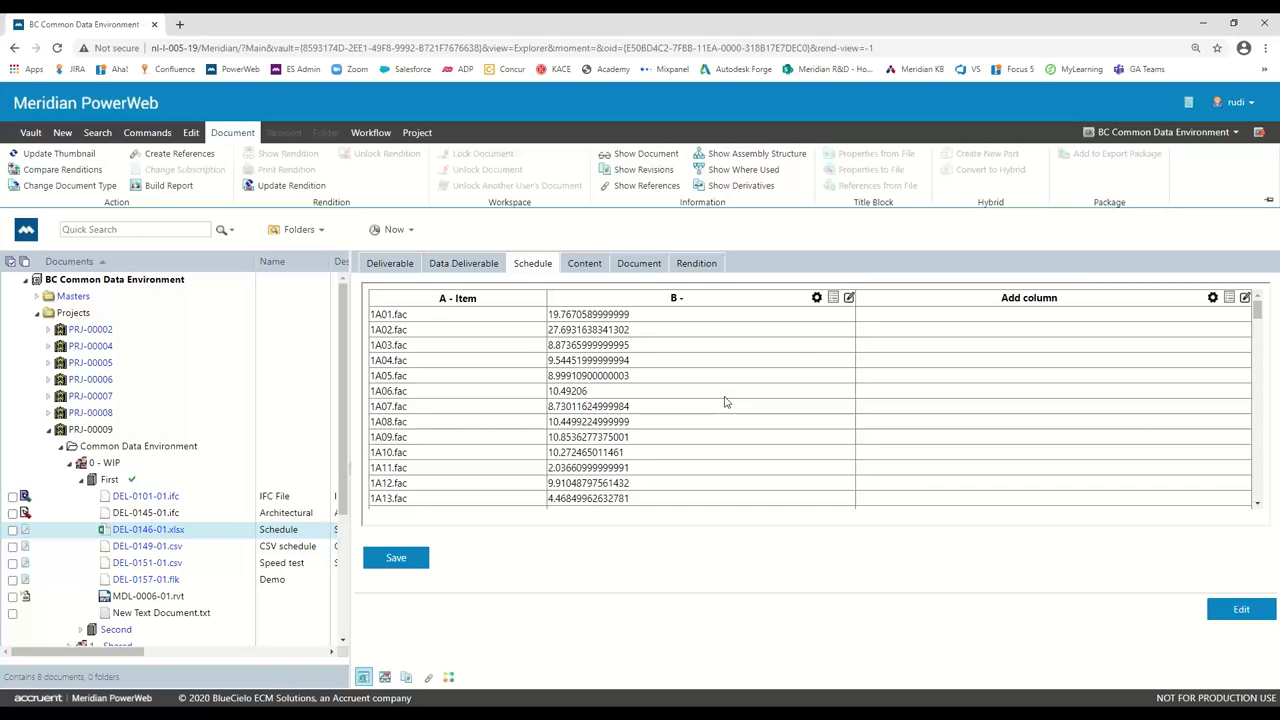
Name schedule column B Area
click(816, 297)
click(486, 330)
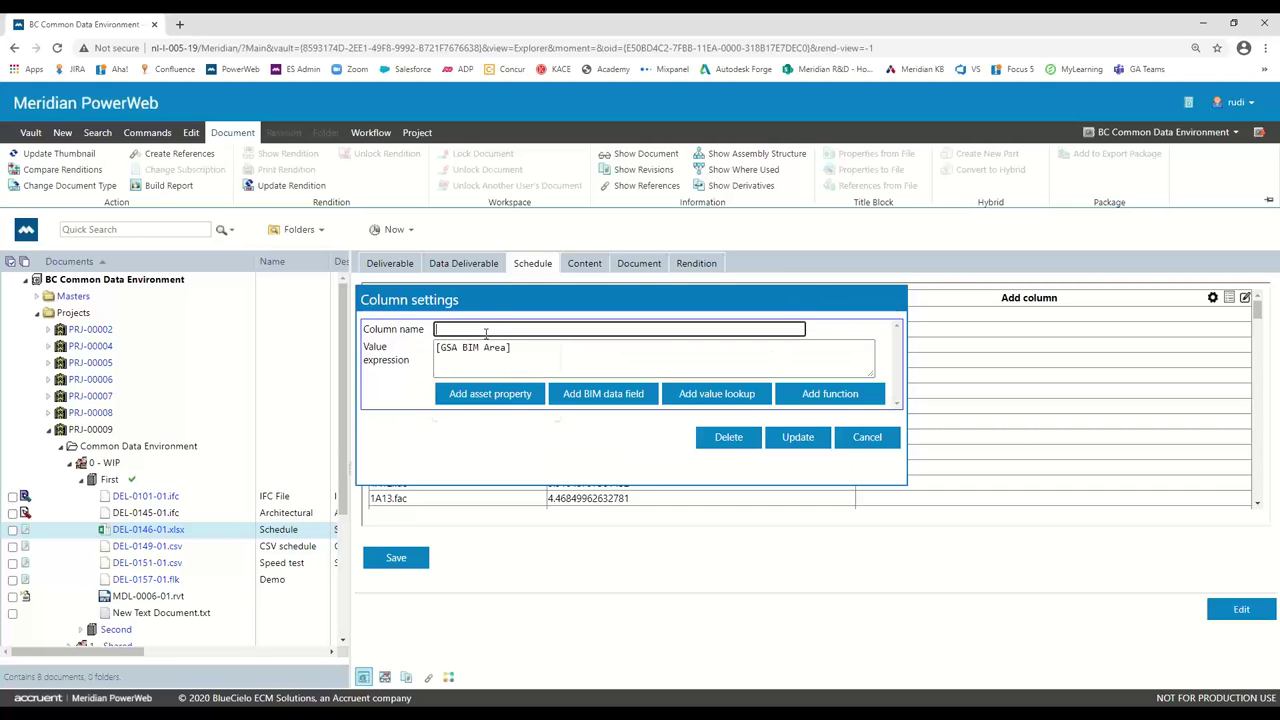
click(490, 379)
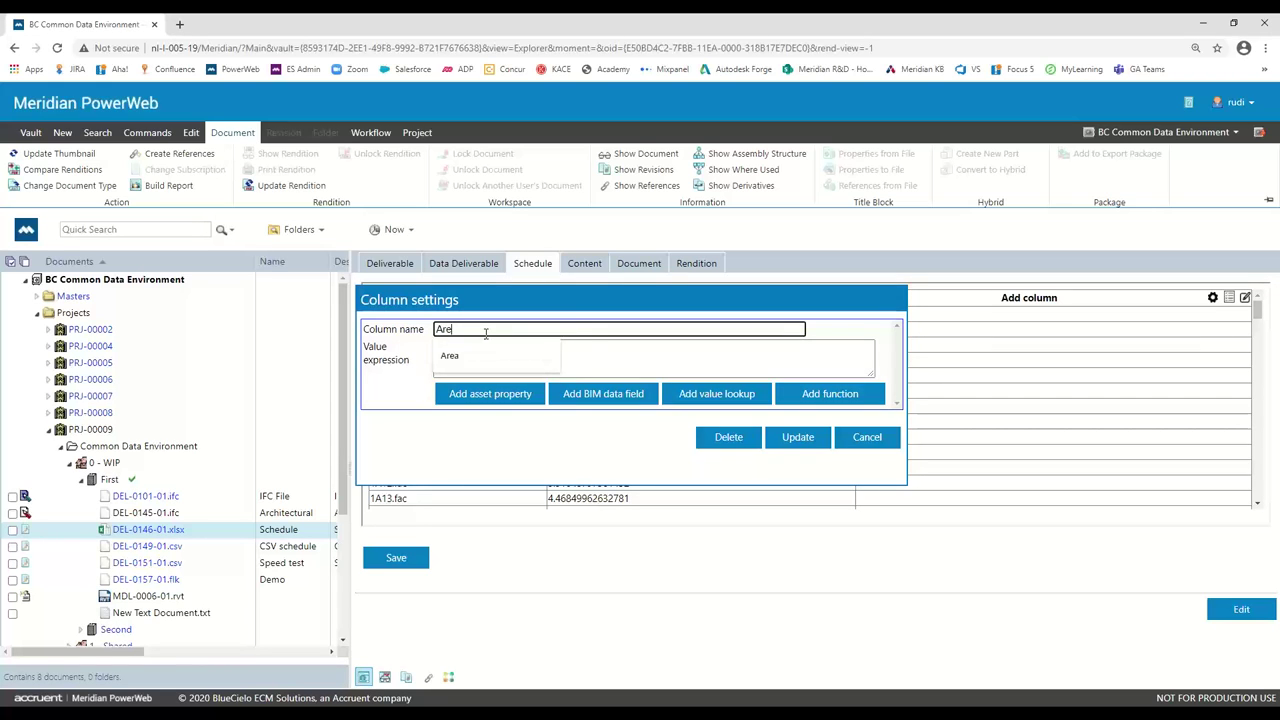
click(798, 437)
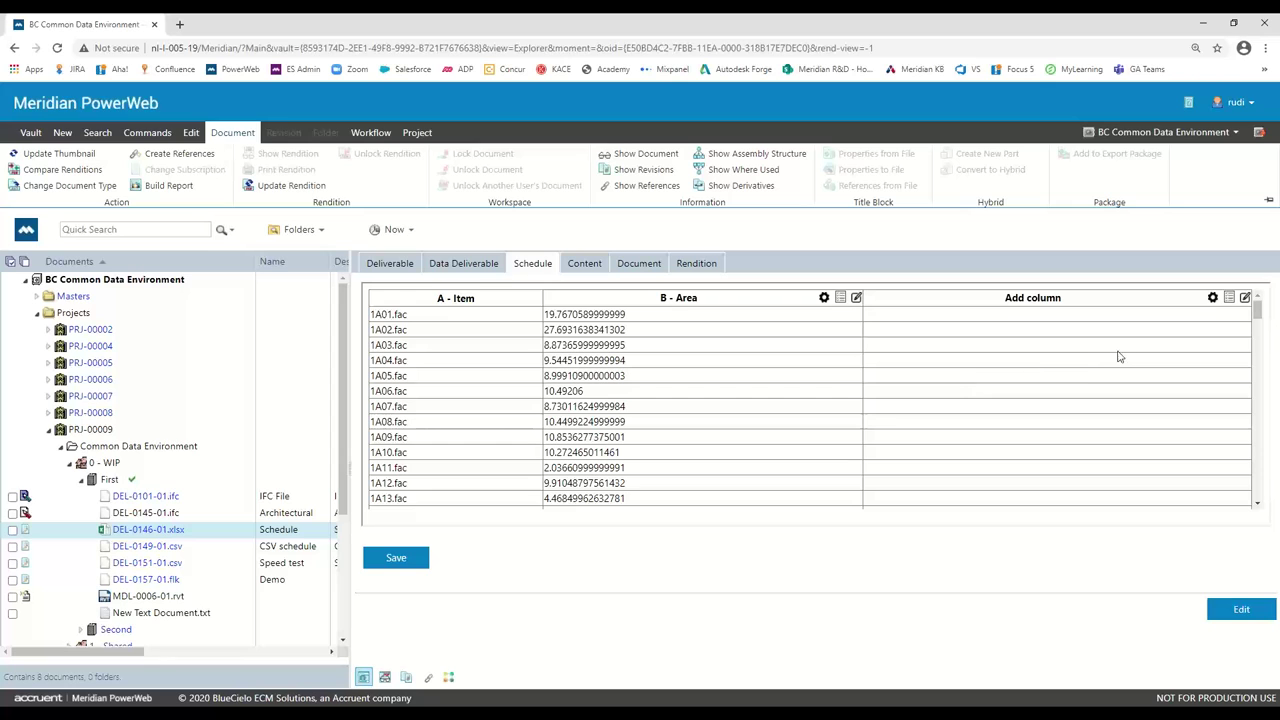
Add a column named Classification Description that uses the Classification Description BIM data field
click(1212, 298)
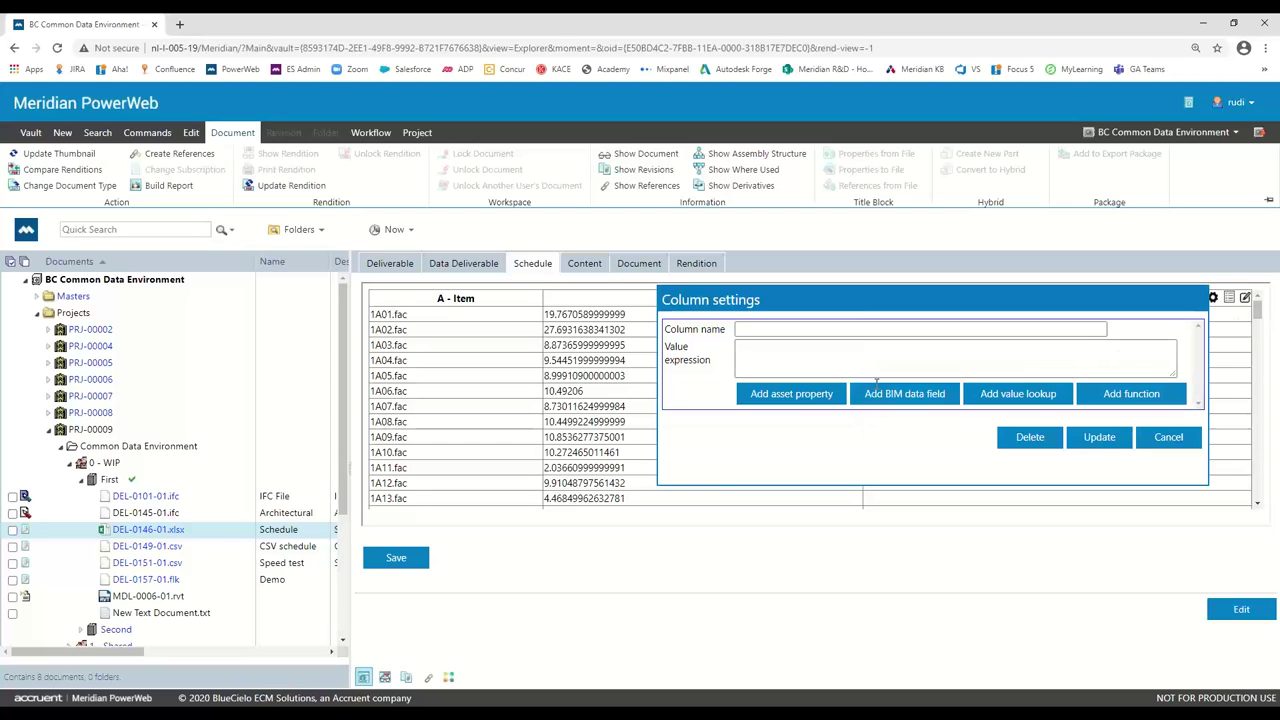
click(898, 398)
drag(717, 340, 629, 340)
key(BackSpace)
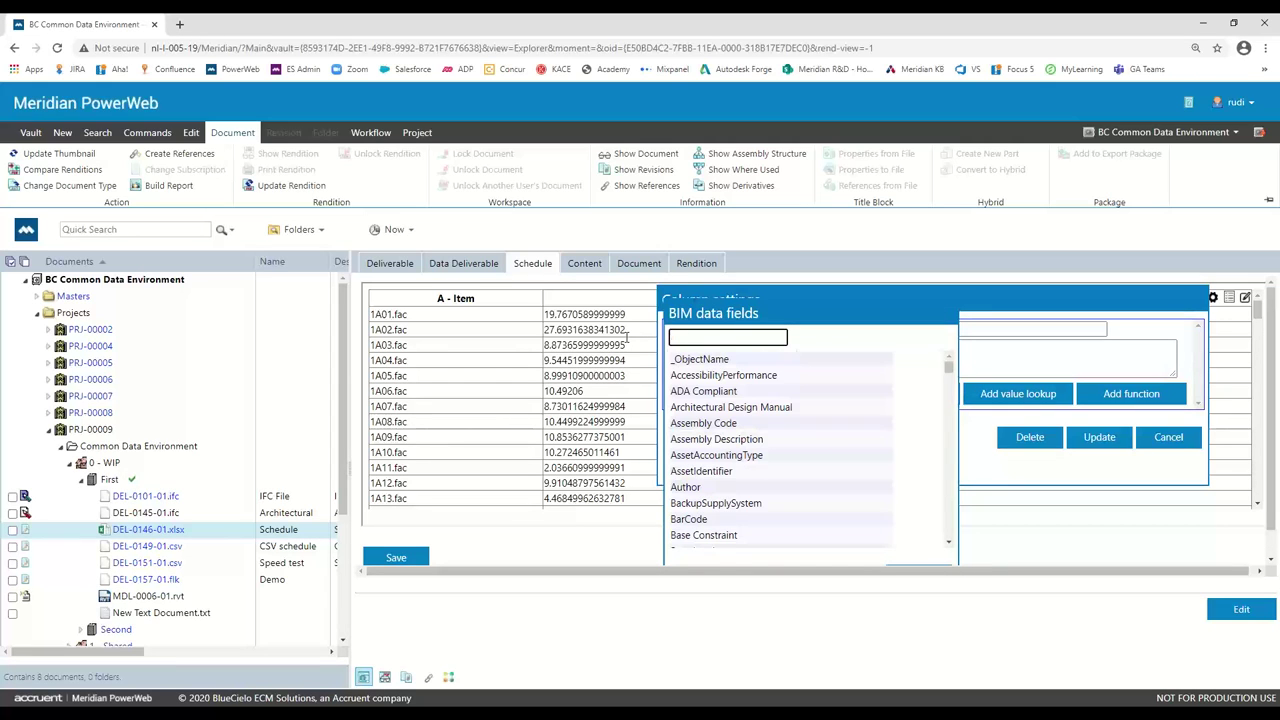
text(c)
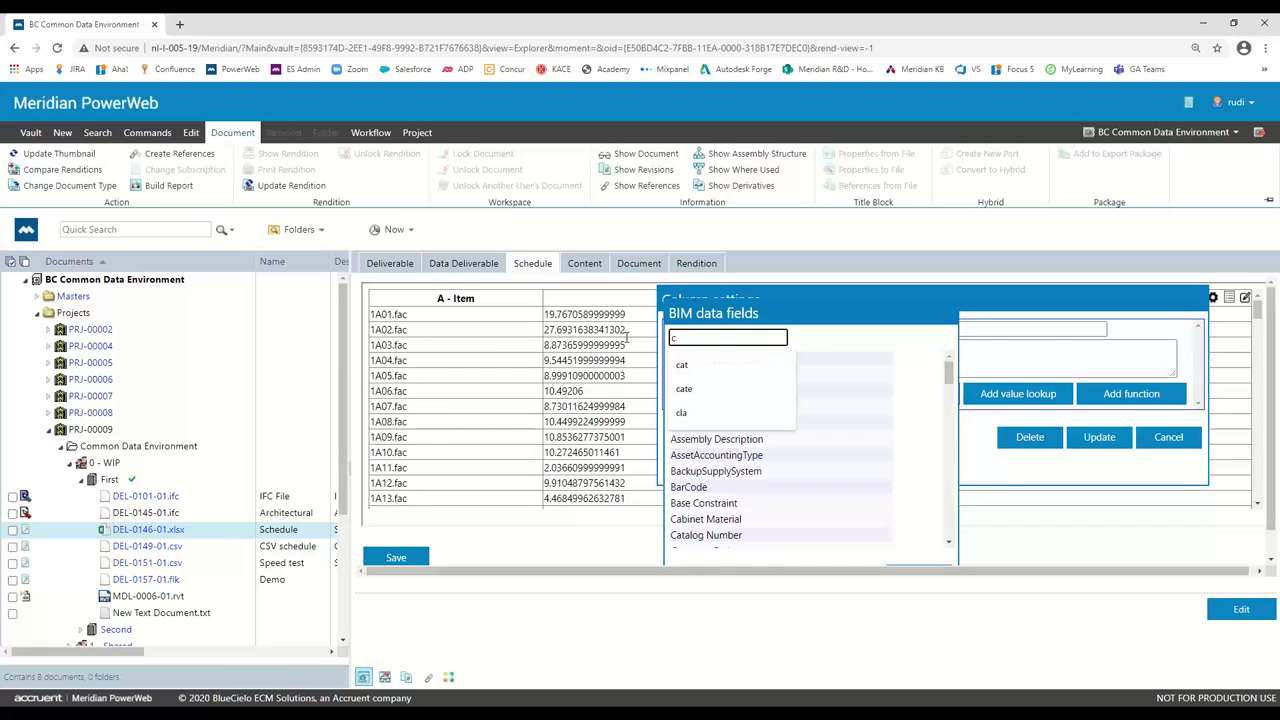
text(las)
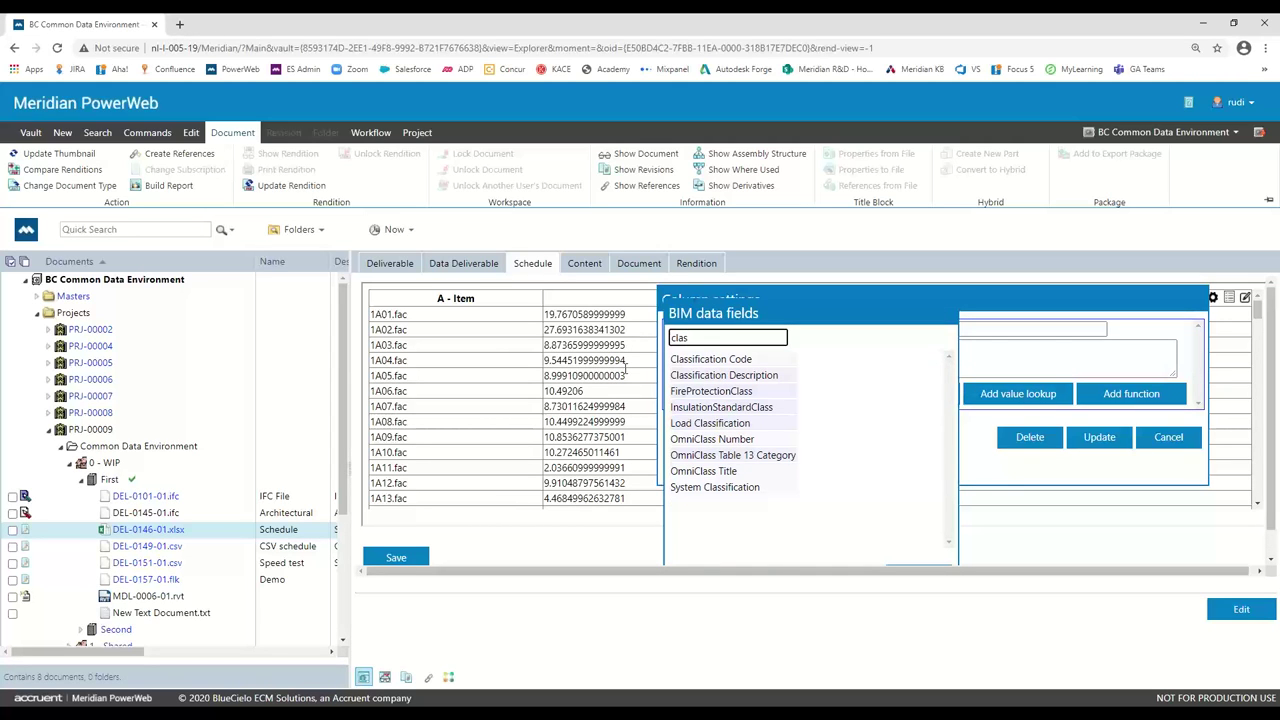
click(722, 377)
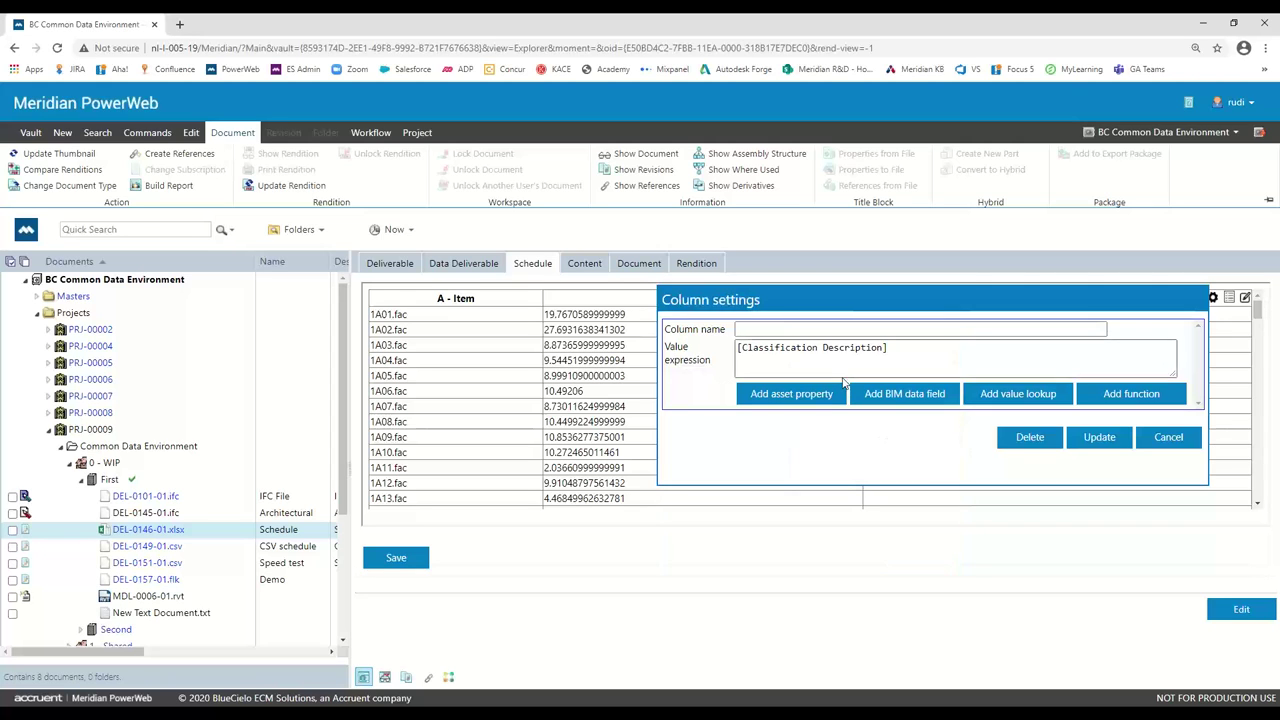
drag(887, 348, 758, 333)
click(777, 333)
text(Classification Description)
click(1098, 438)
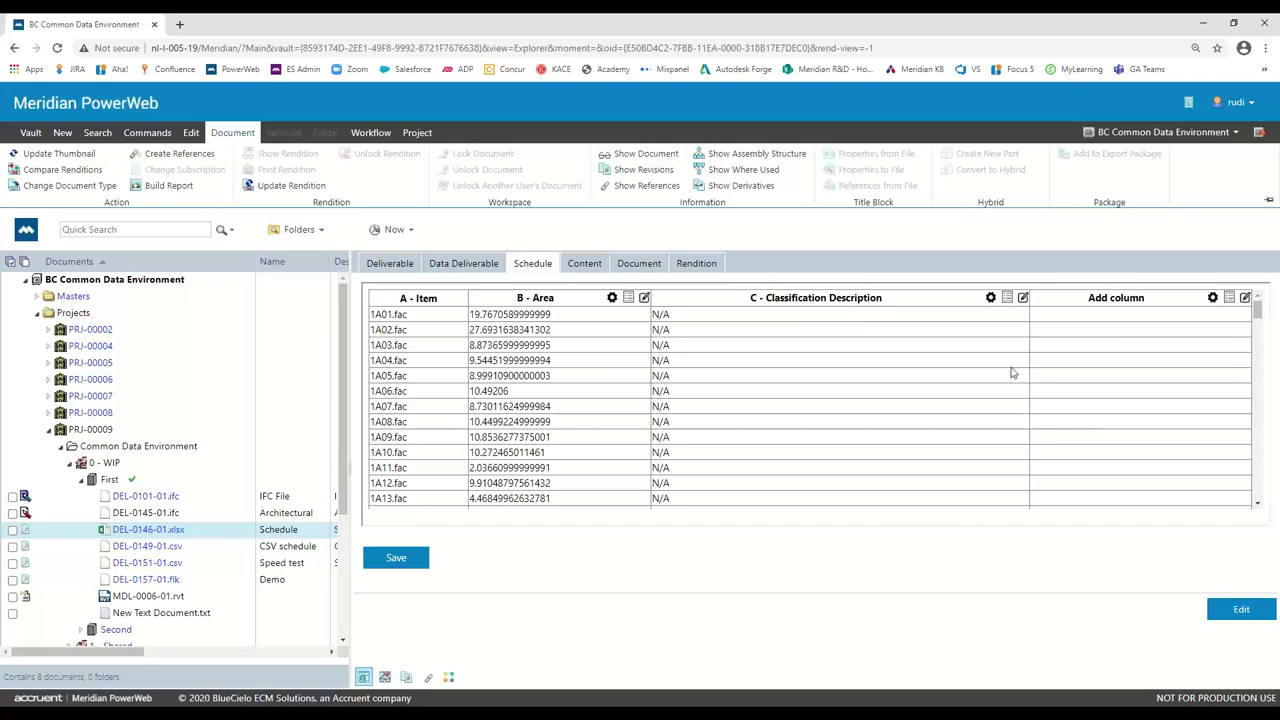
Insert the Category Description BIM data field into column C's value expression and rename the column Category Description
click(990, 298)
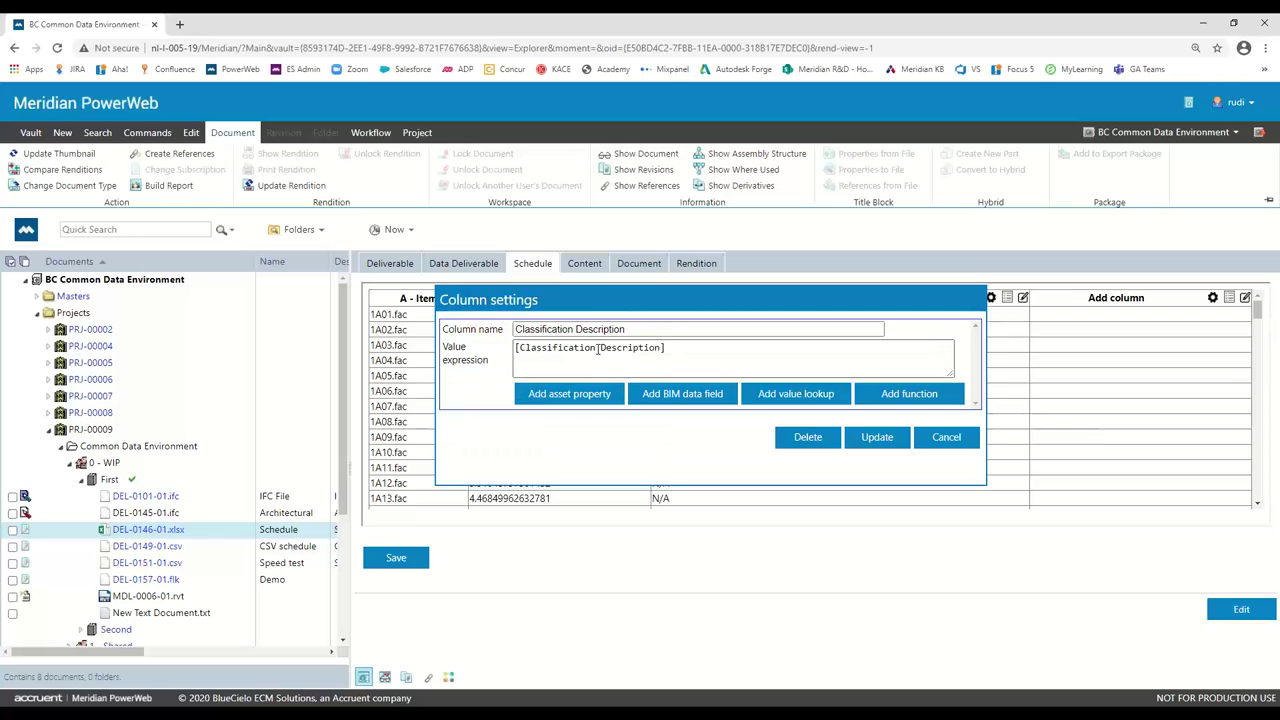
click(664, 394)
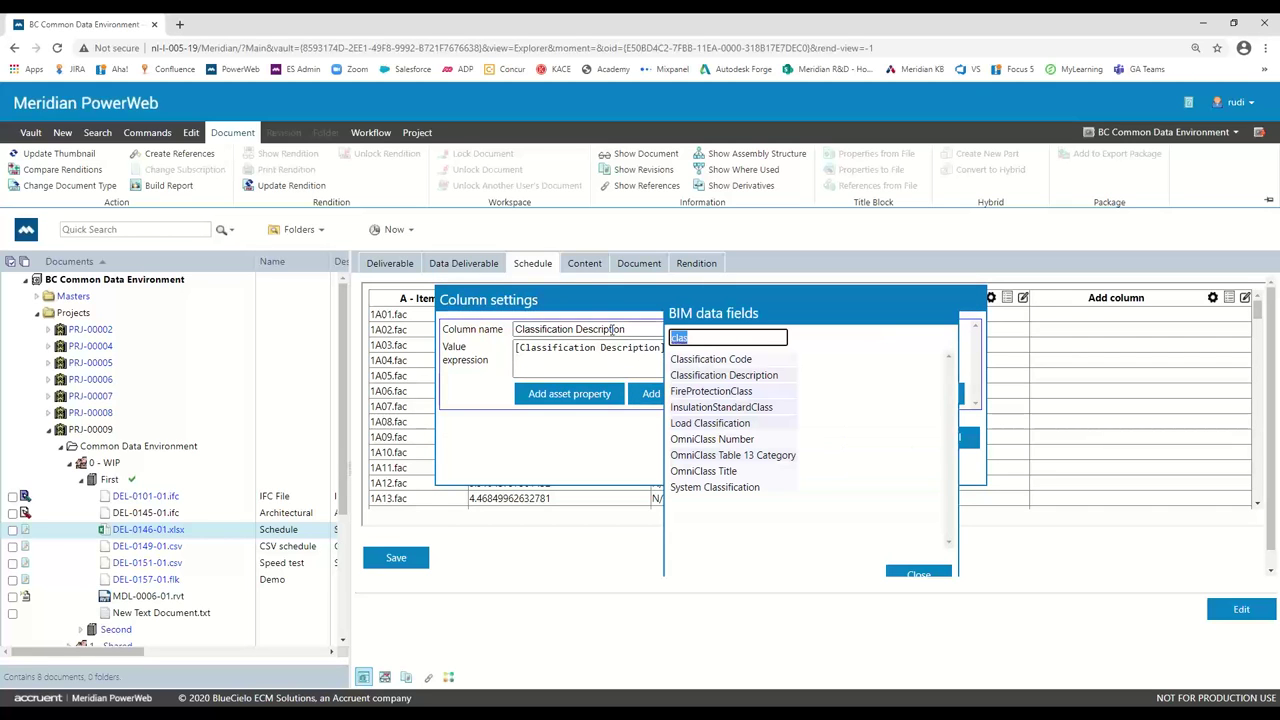
text(cate)
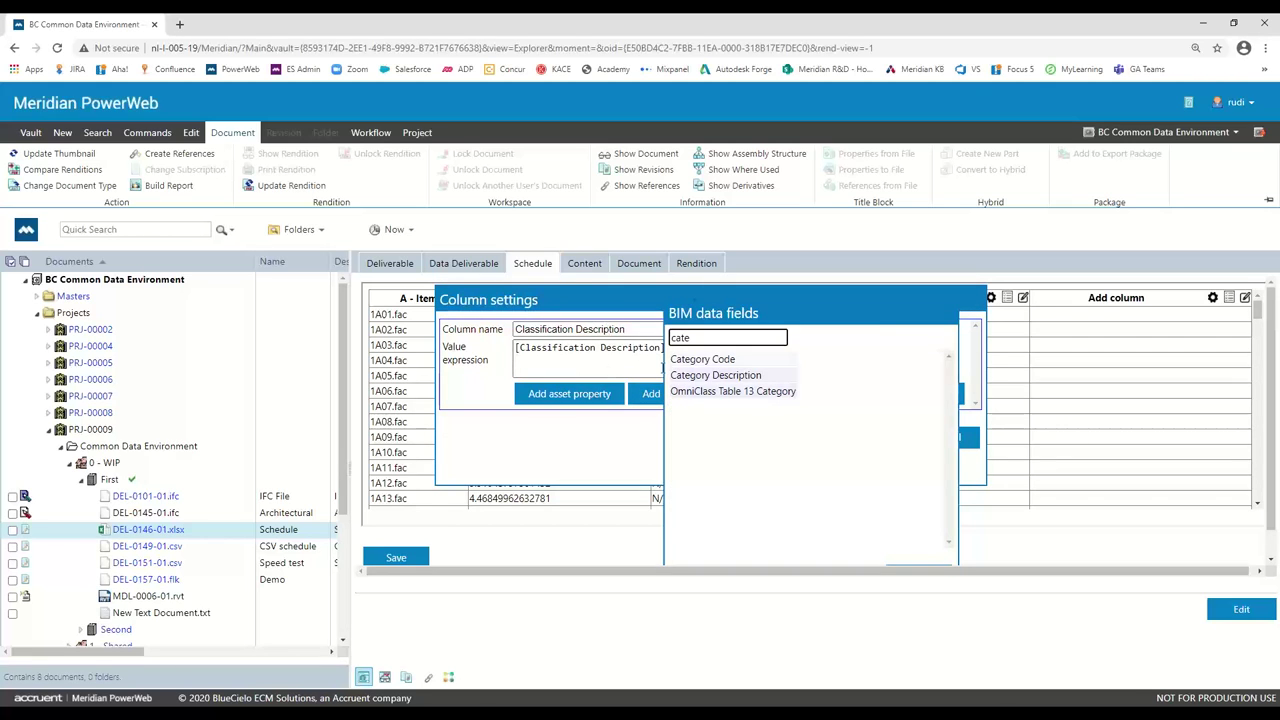
click(692, 373)
drag(708, 347, 676, 347)
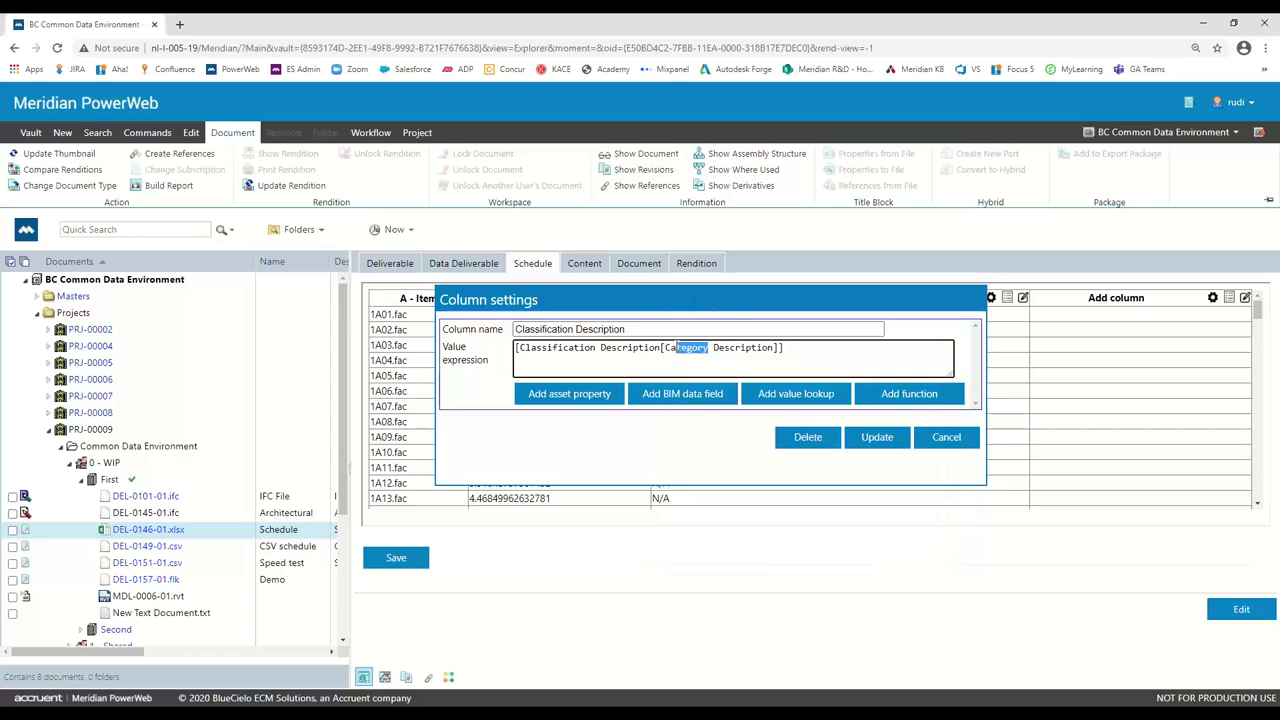
key(ctrl+c)
click(574, 329)
double_click(540, 329)
key(ctrl+v)
click(868, 438)
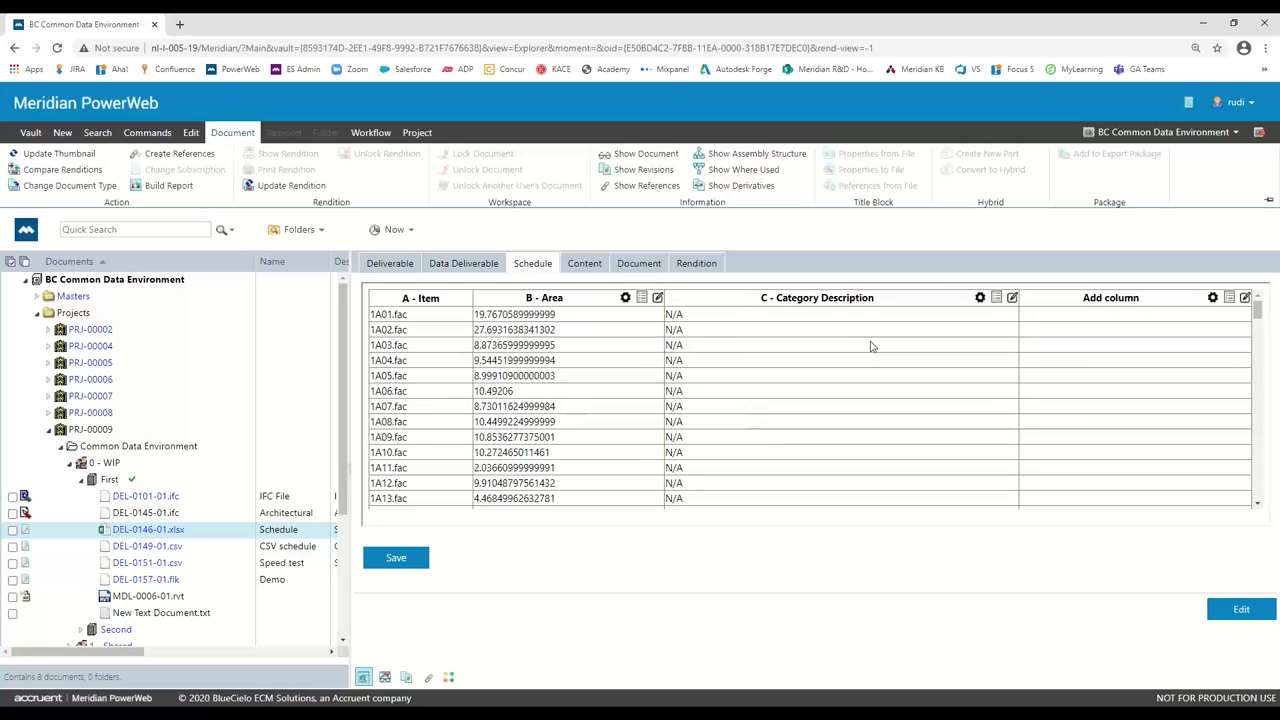
Replace column C's entire value expression with only the Category Description BIM data field
click(980, 298)
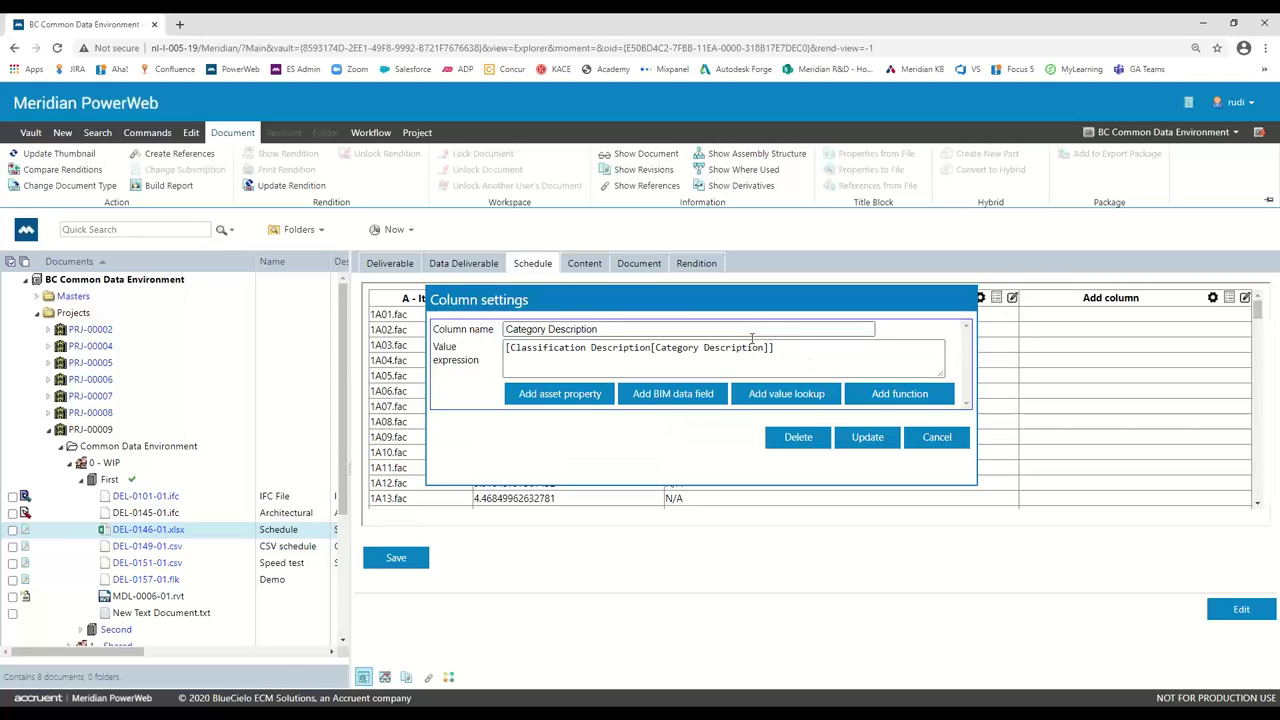
drag(795, 351, 503, 353)
key(BackSpace)
click(660, 396)
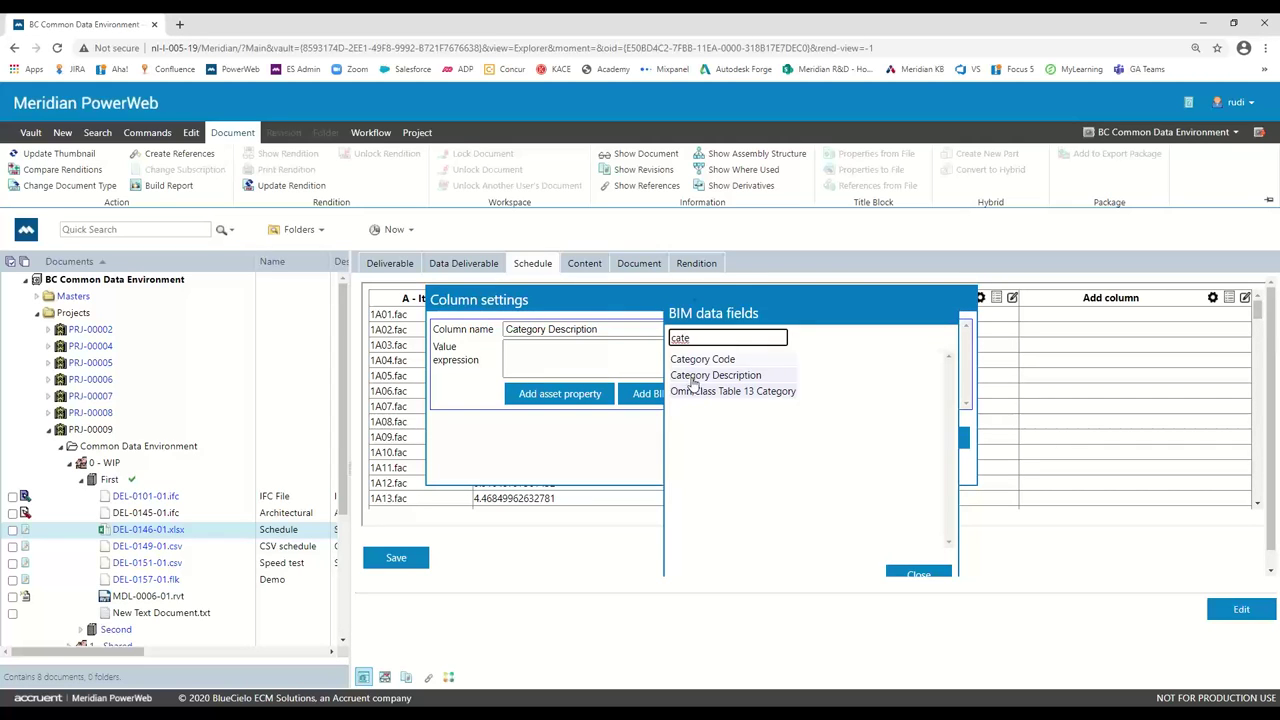
click(692, 376)
click(866, 438)
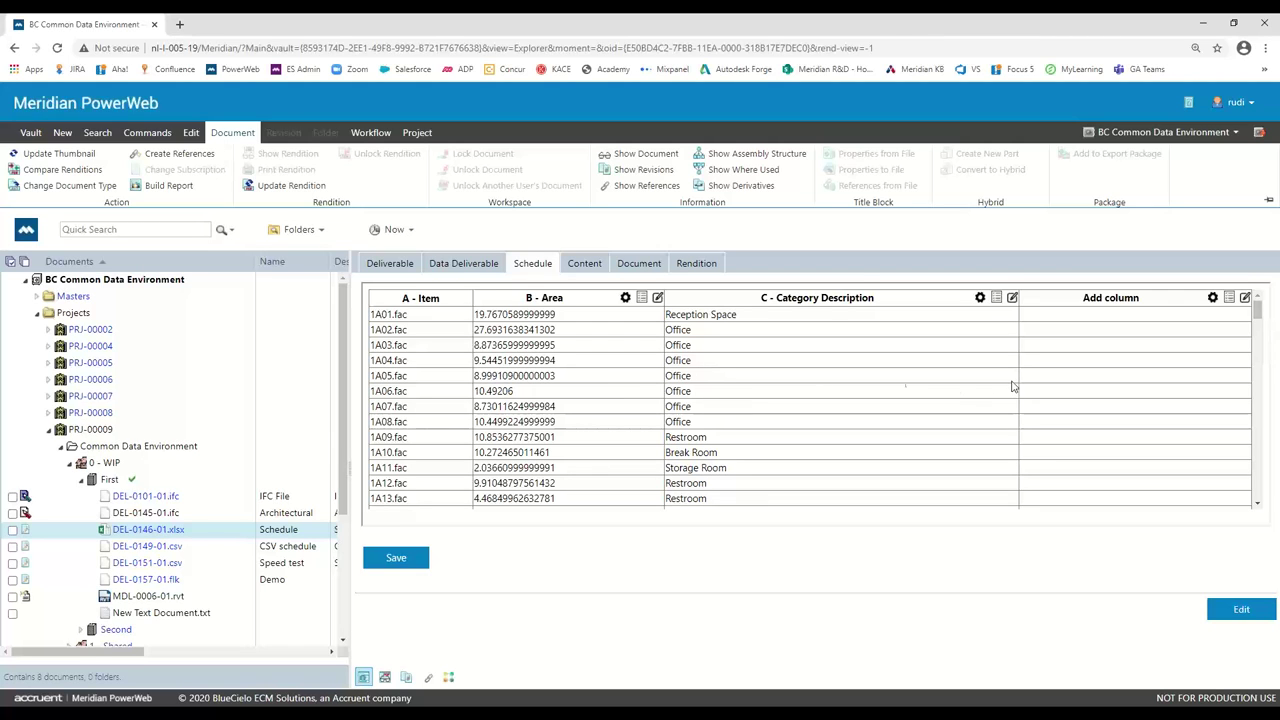
Look through the schedule rows to review the Category Description of each space
scroll(776, 364, down, 2)
scroll(774, 364, up, 2)
scroll(774, 364, down, 2)
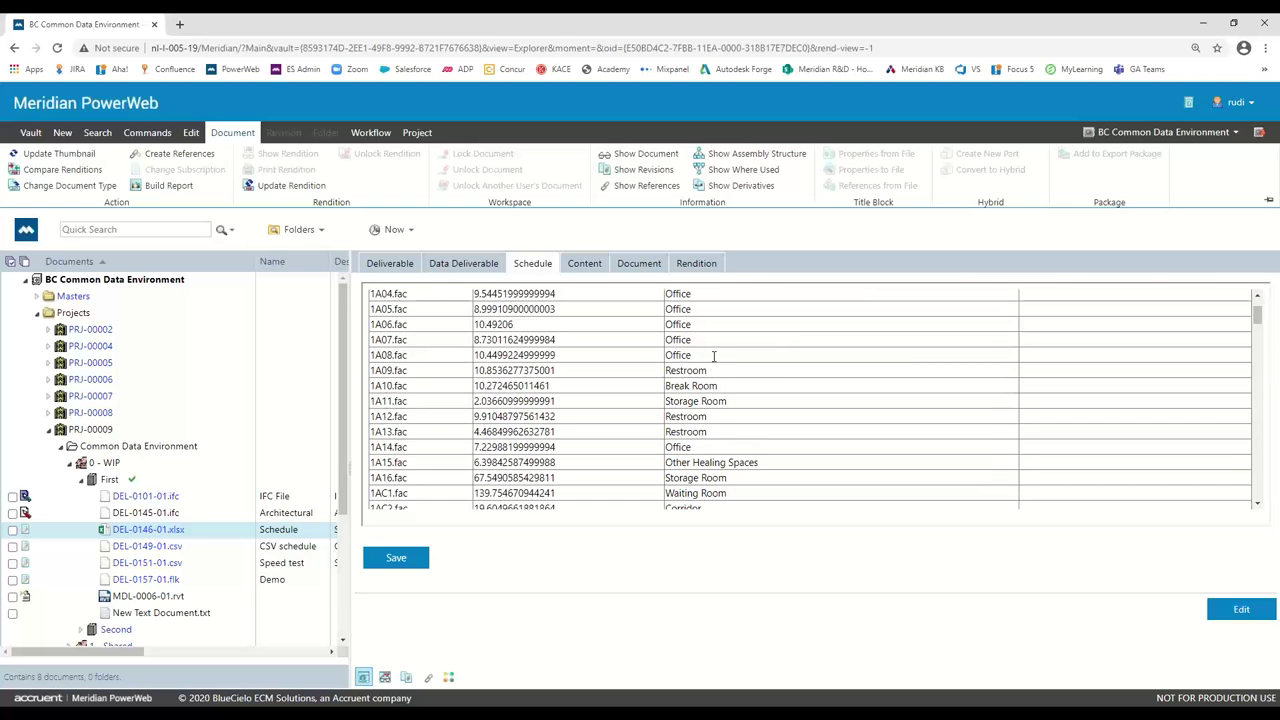
scroll(714, 355, up, 2)
scroll(829, 345, down, 3)
scroll(829, 345, down, 3)
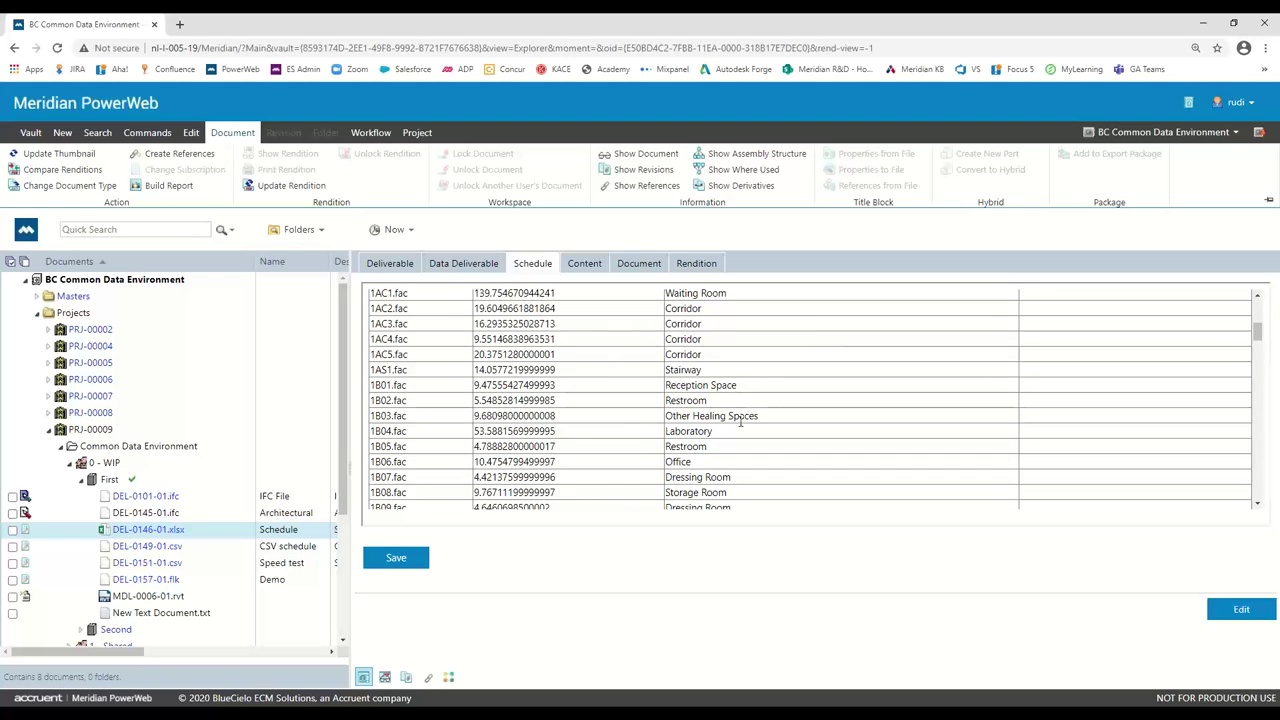
scroll(747, 415, up, 6)
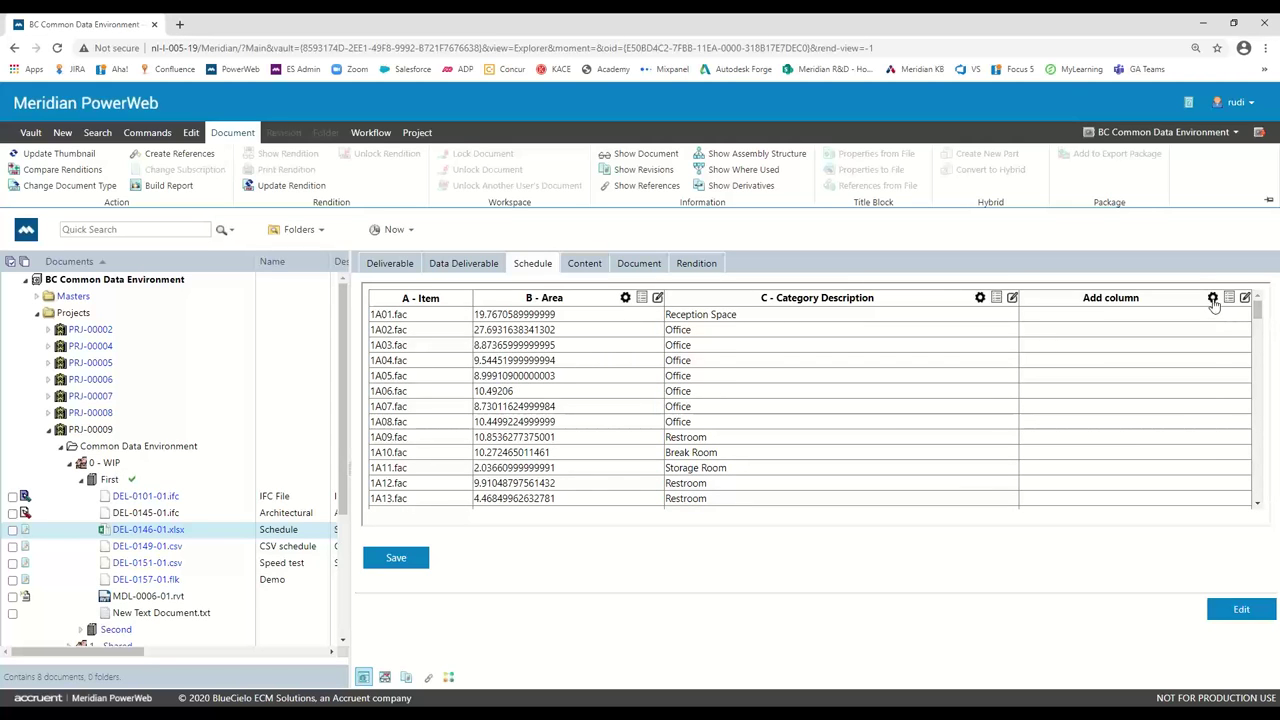
Add an unnamed column that looks up the hygiene value from column C with the expression Hygiene(@C)
click(1213, 298)
click(1012, 393)
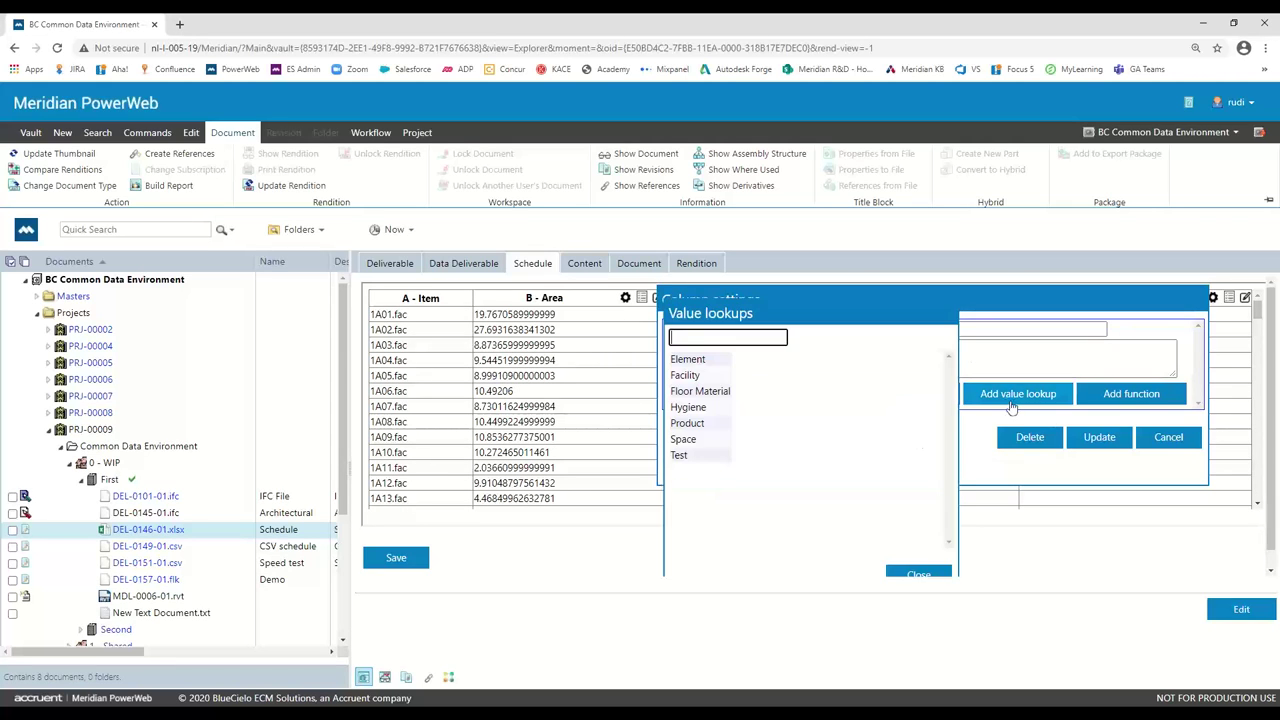
click(697, 408)
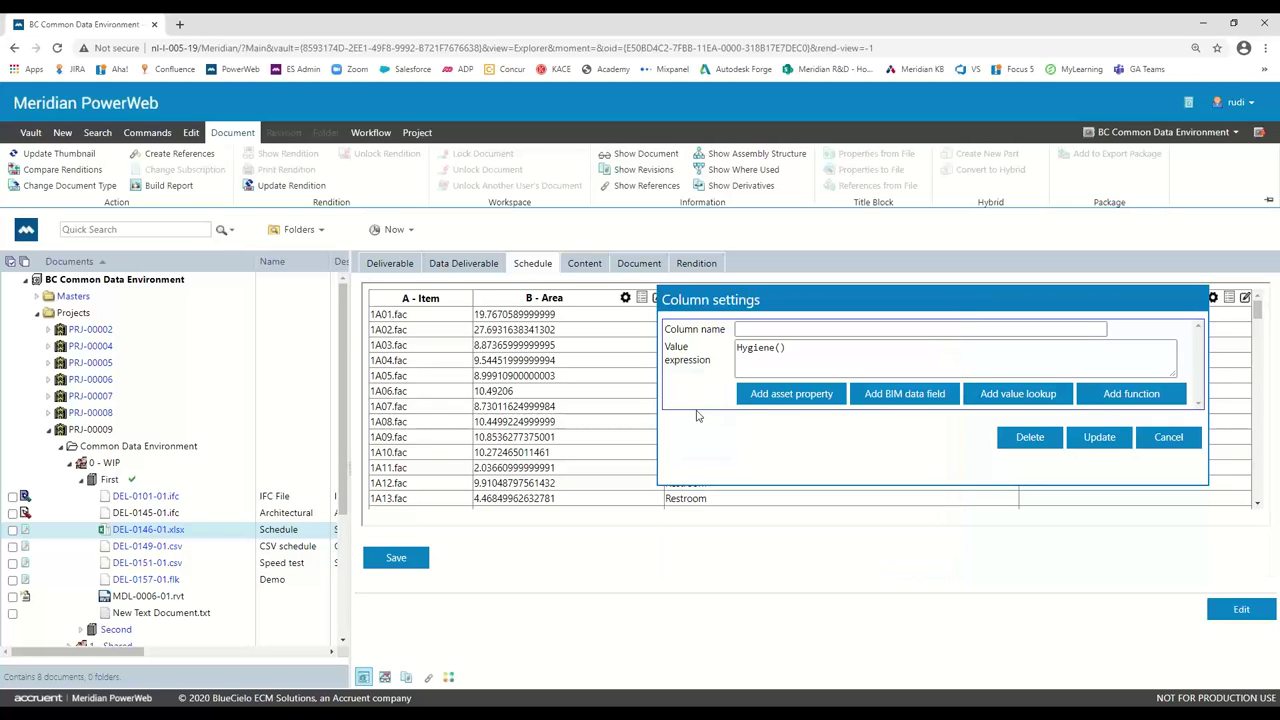
drag(799, 293, 763, 347)
click(746, 400)
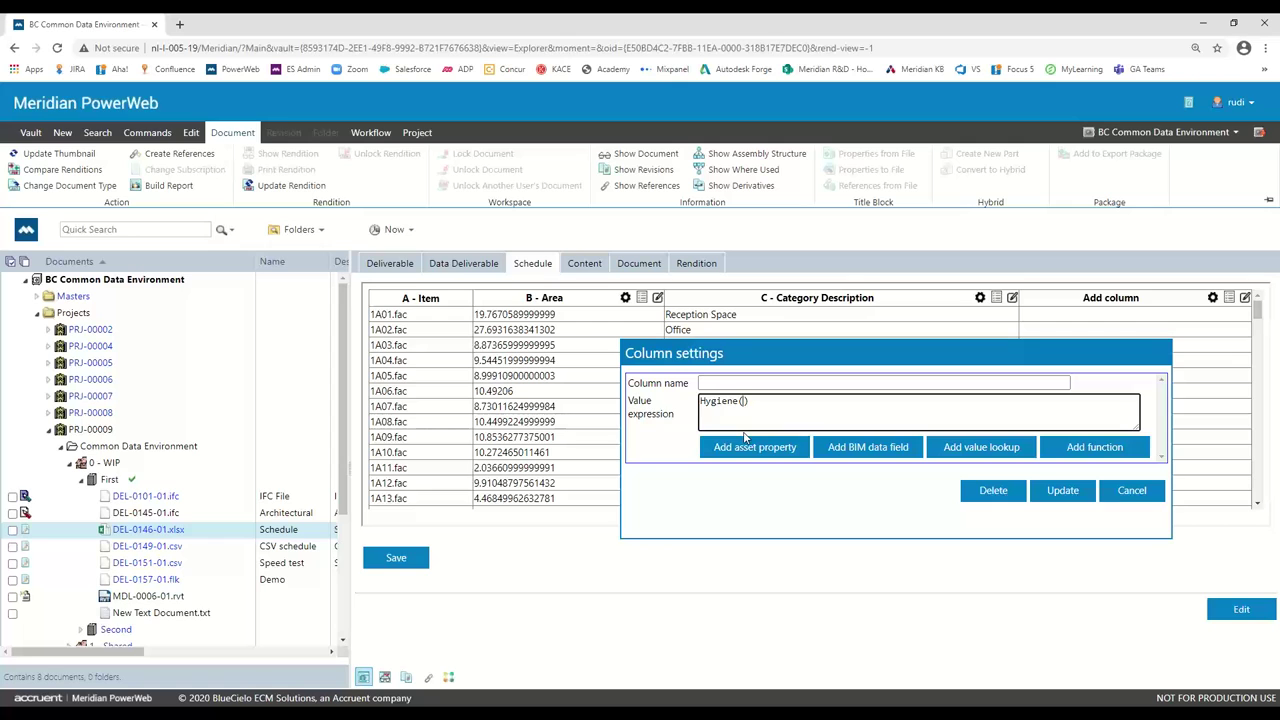
text(@C)
click(1056, 494)
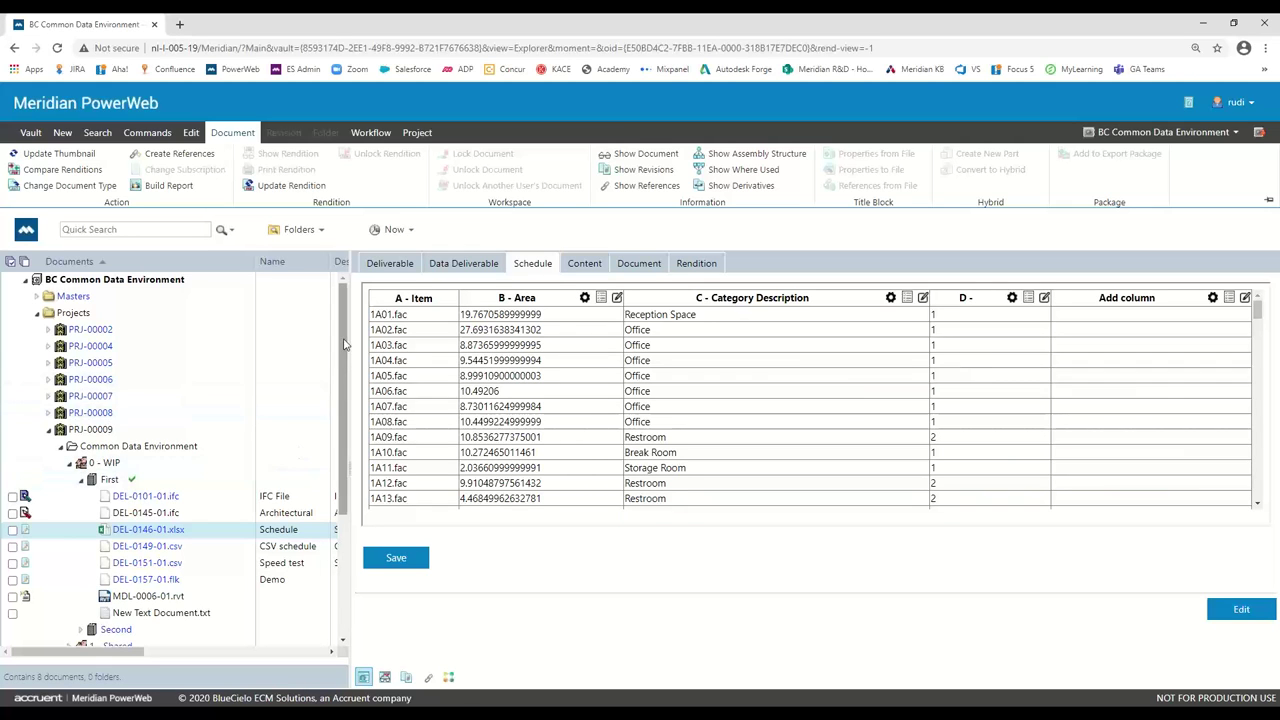
Open the Hygiene value lookup in the vault's Settings folder and review the hygiene value assigned to each room category
drag(347, 345, 357, 494)
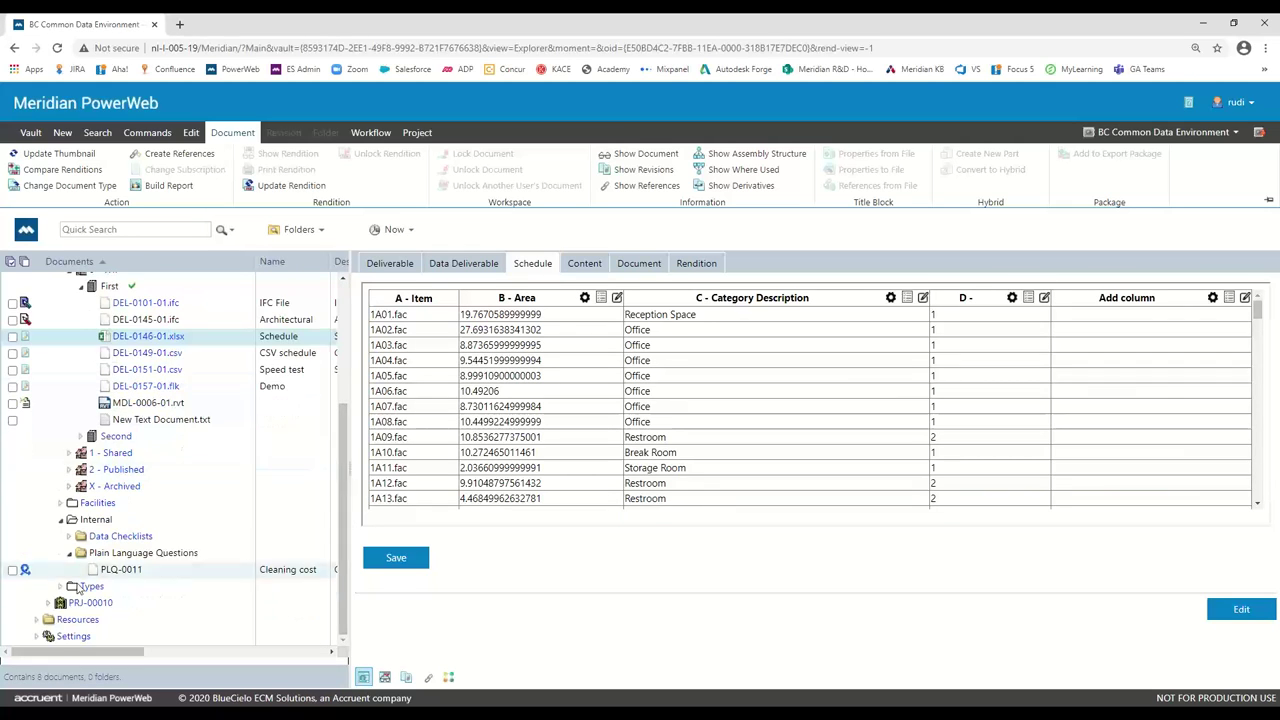
click(39, 637)
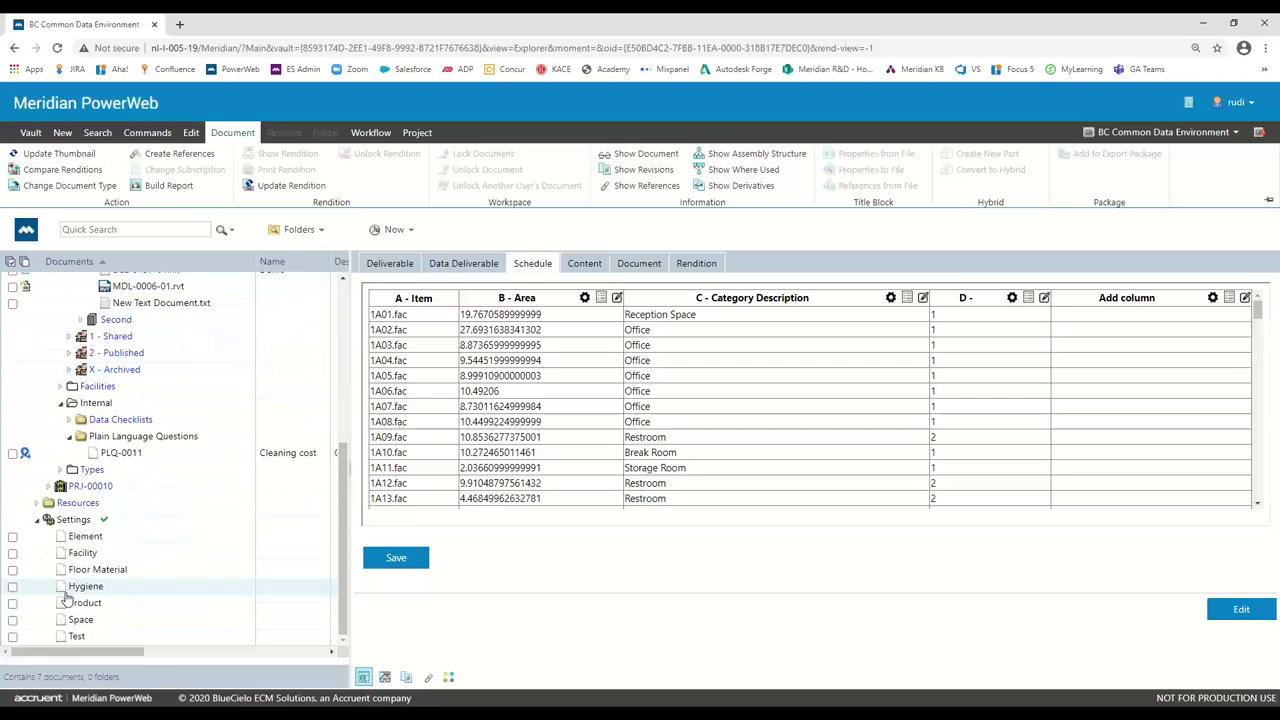
click(85, 586)
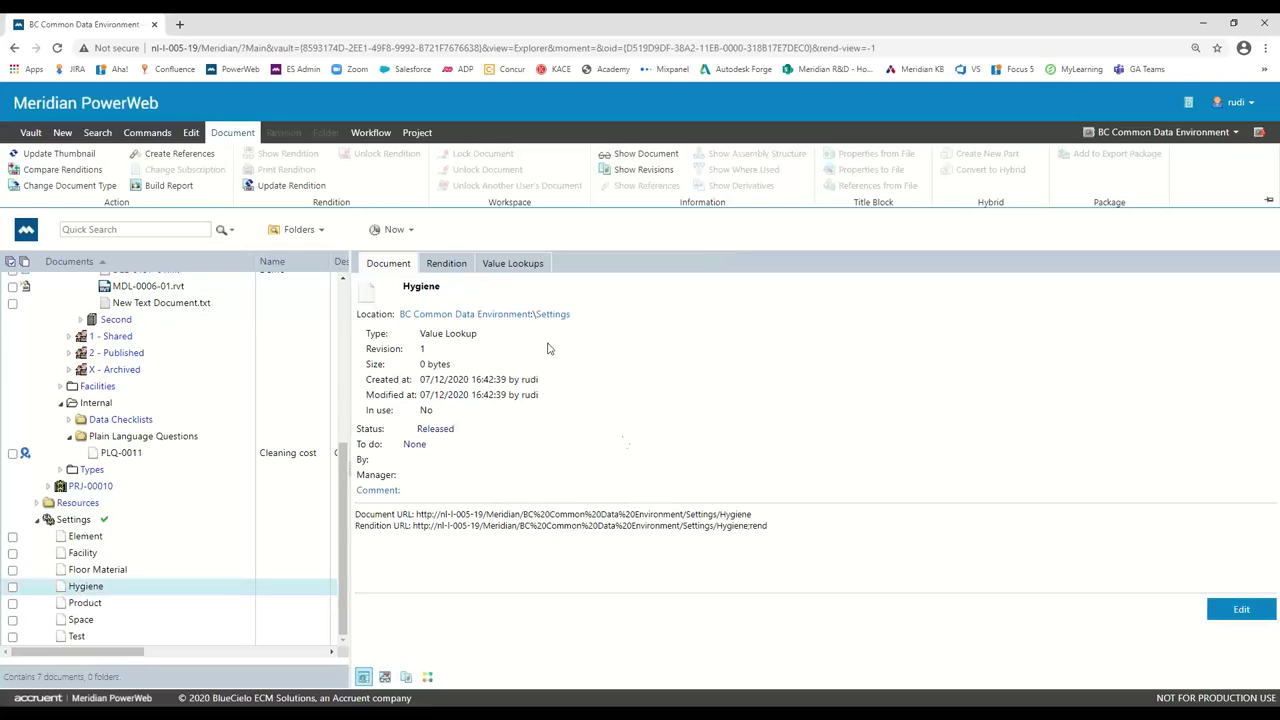
click(514, 264)
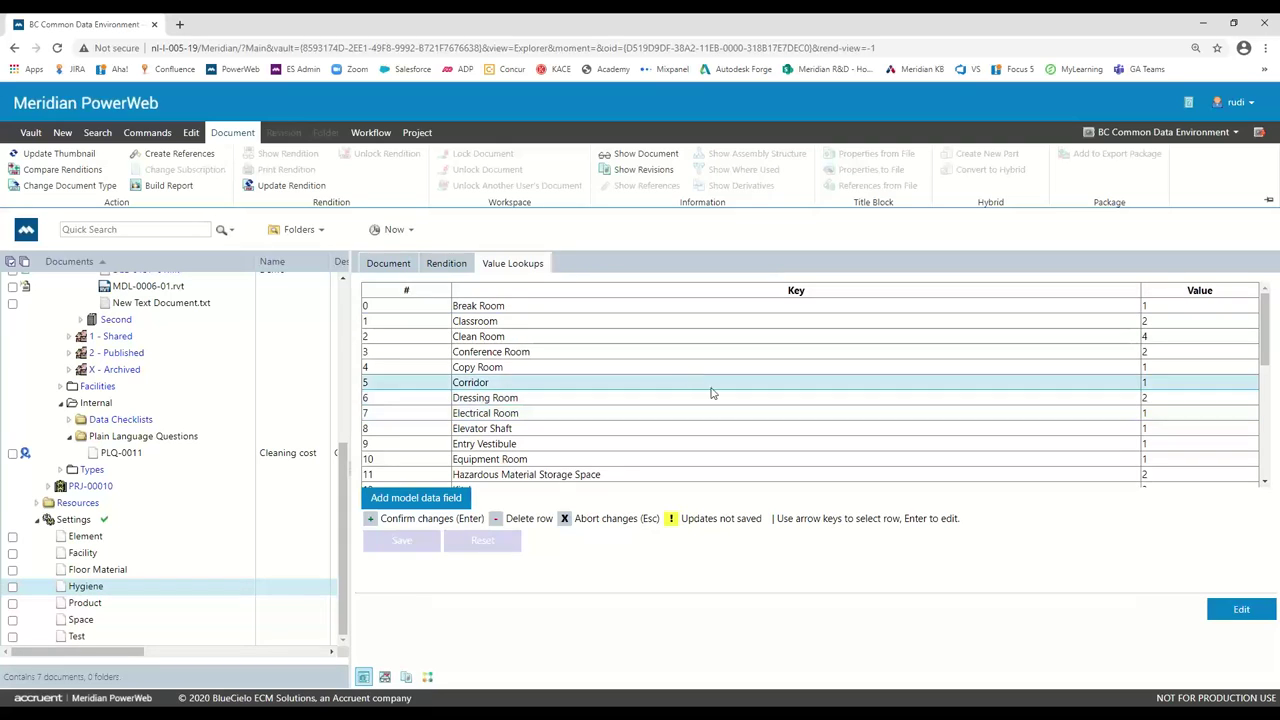
scroll(658, 362, down, 3)
scroll(658, 362, up, 2)
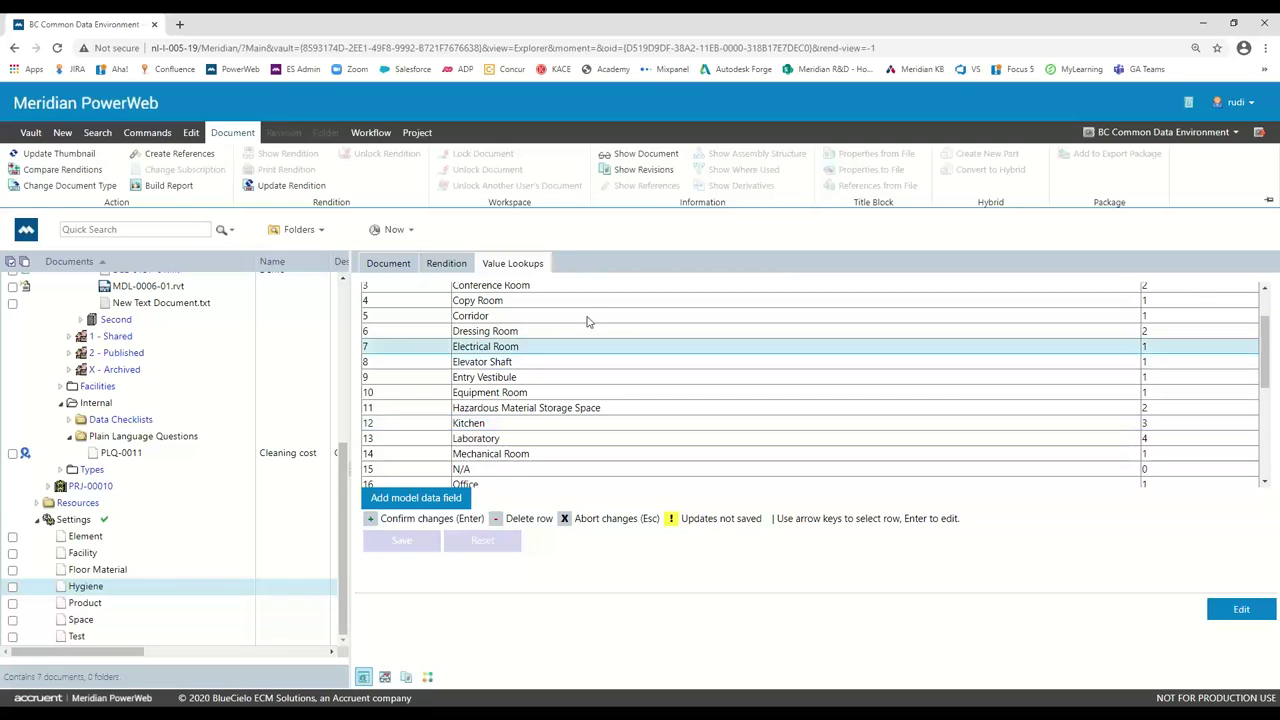
scroll(665, 335, up, 2)
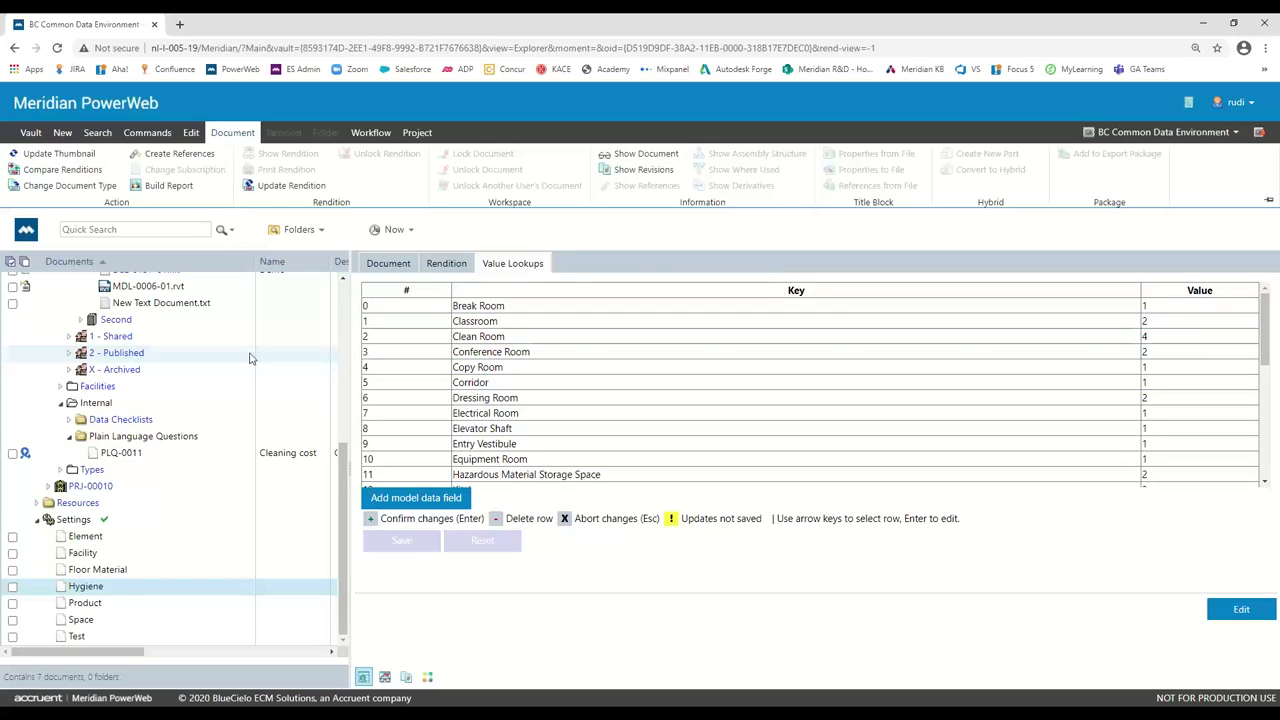
Add an Effort column to schedule DEL-0146-01.xlsx with the value expression @B*@D and check its column summary
drag(344, 480, 344, 305)
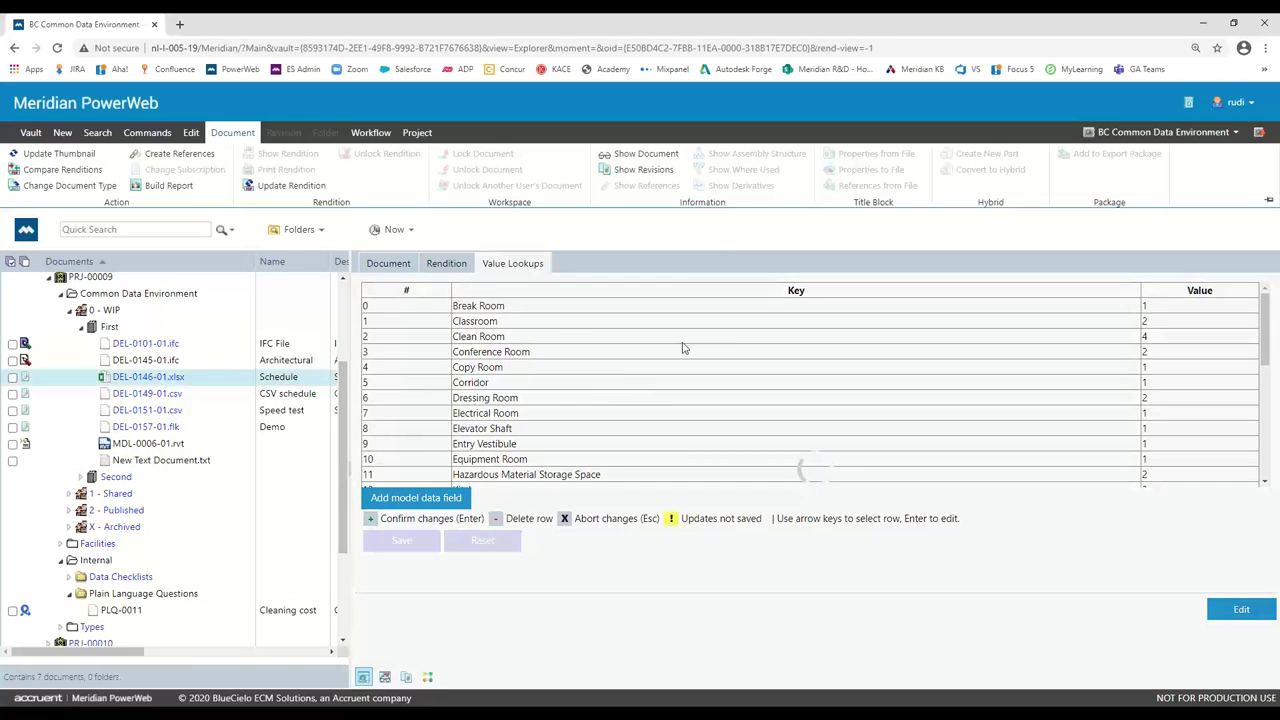
click(534, 265)
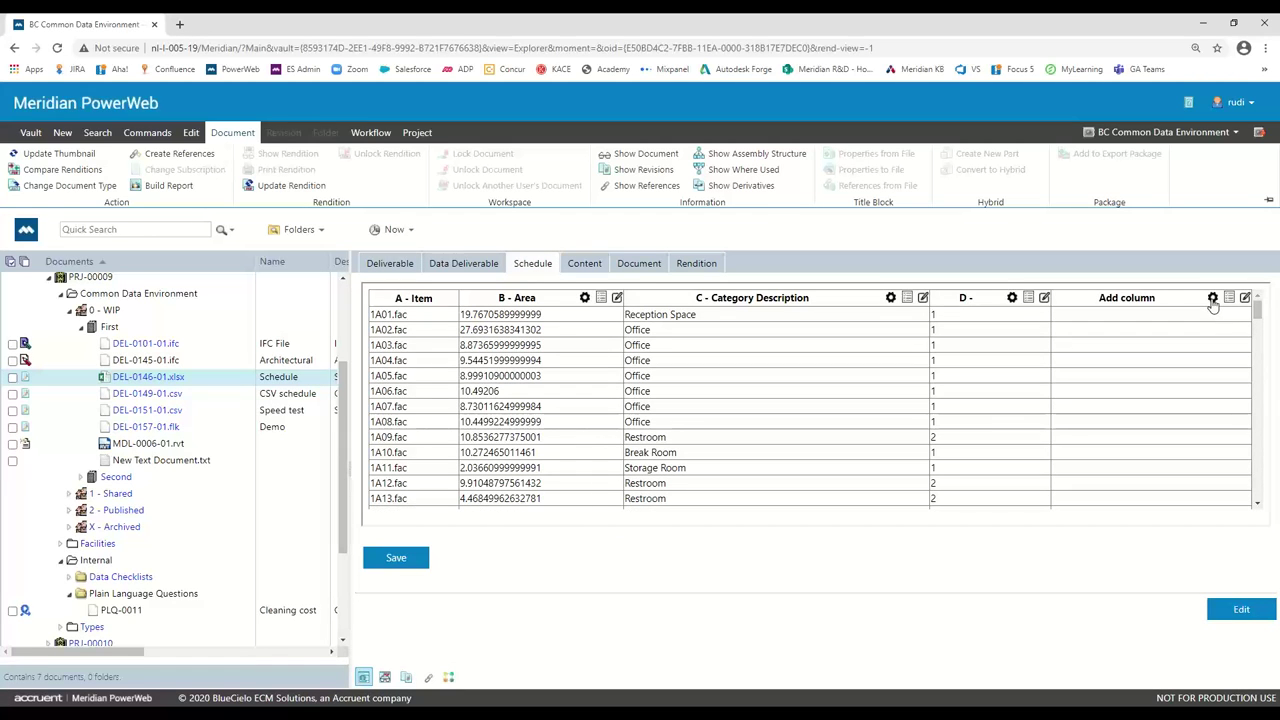
click(1212, 298)
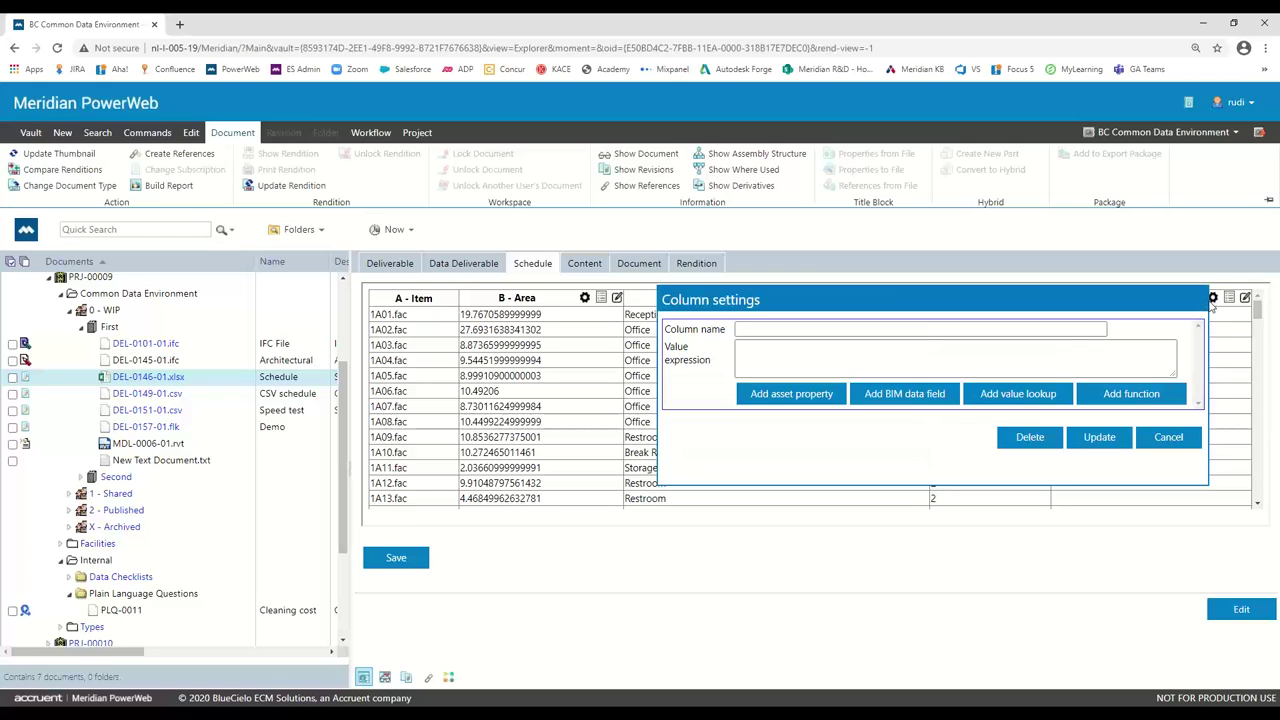
click(762, 330)
text(Eff)
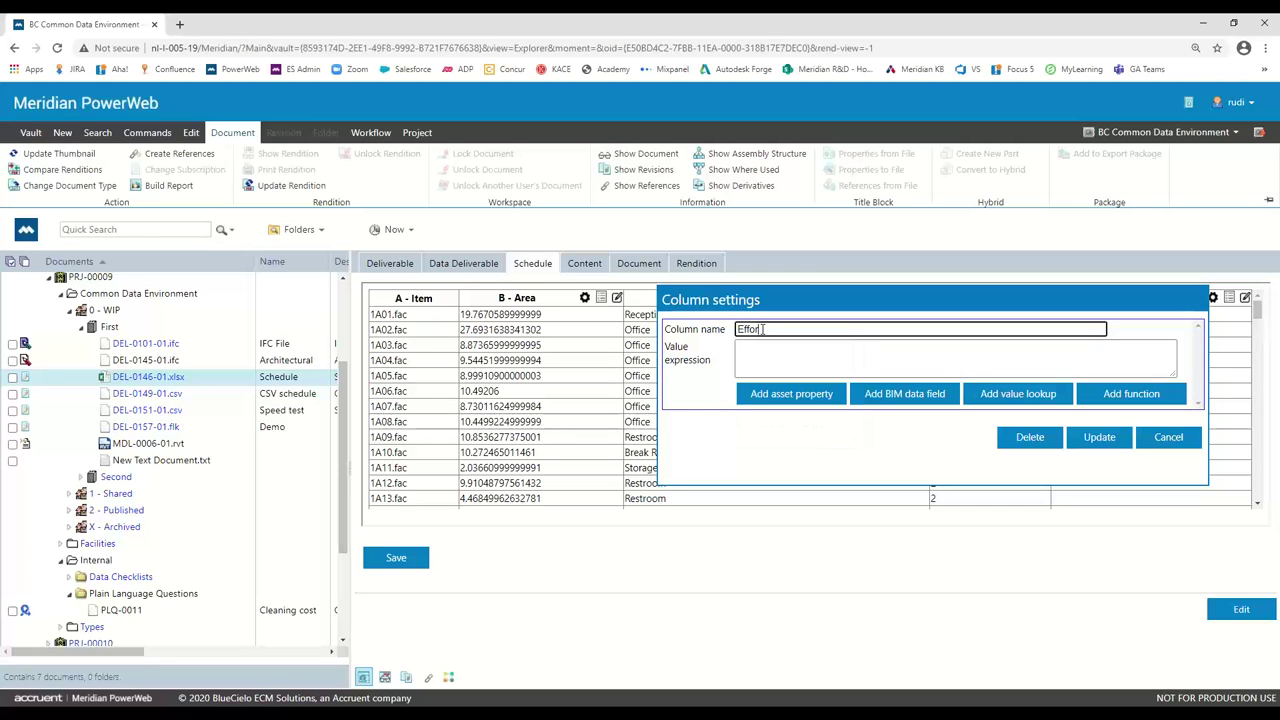
text(ort)
click(771, 363)
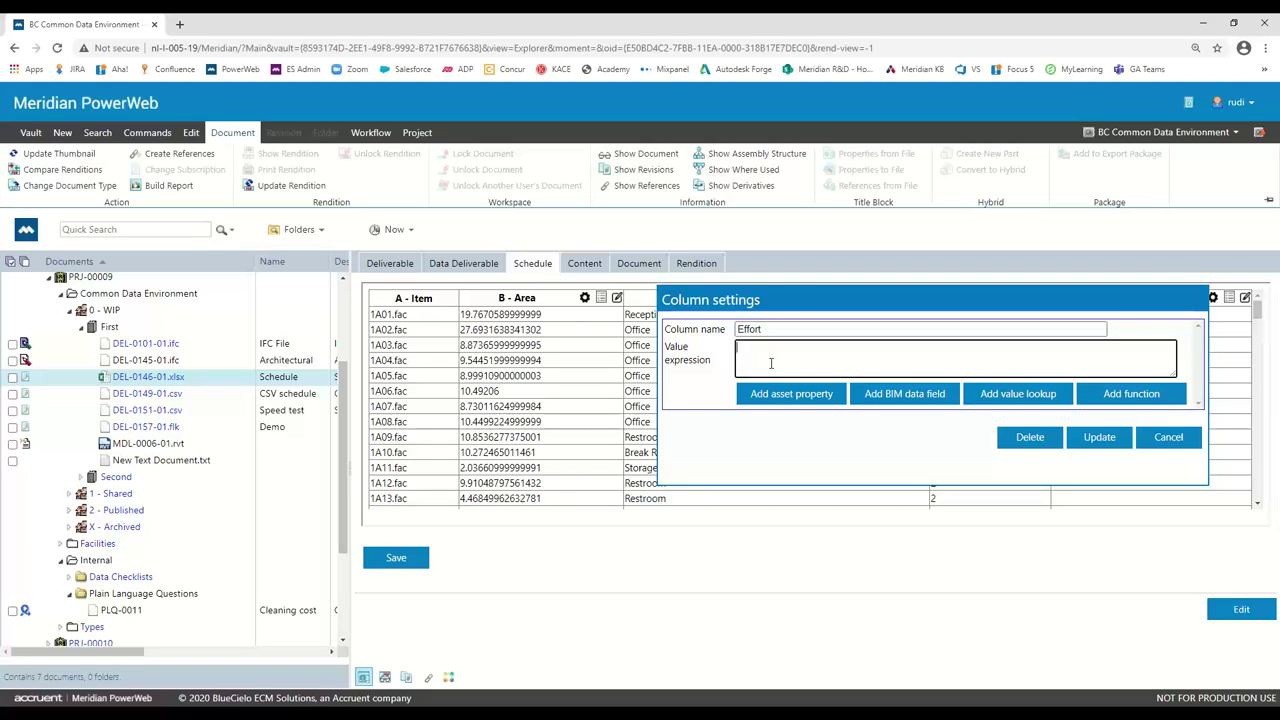
text(@B*@D)
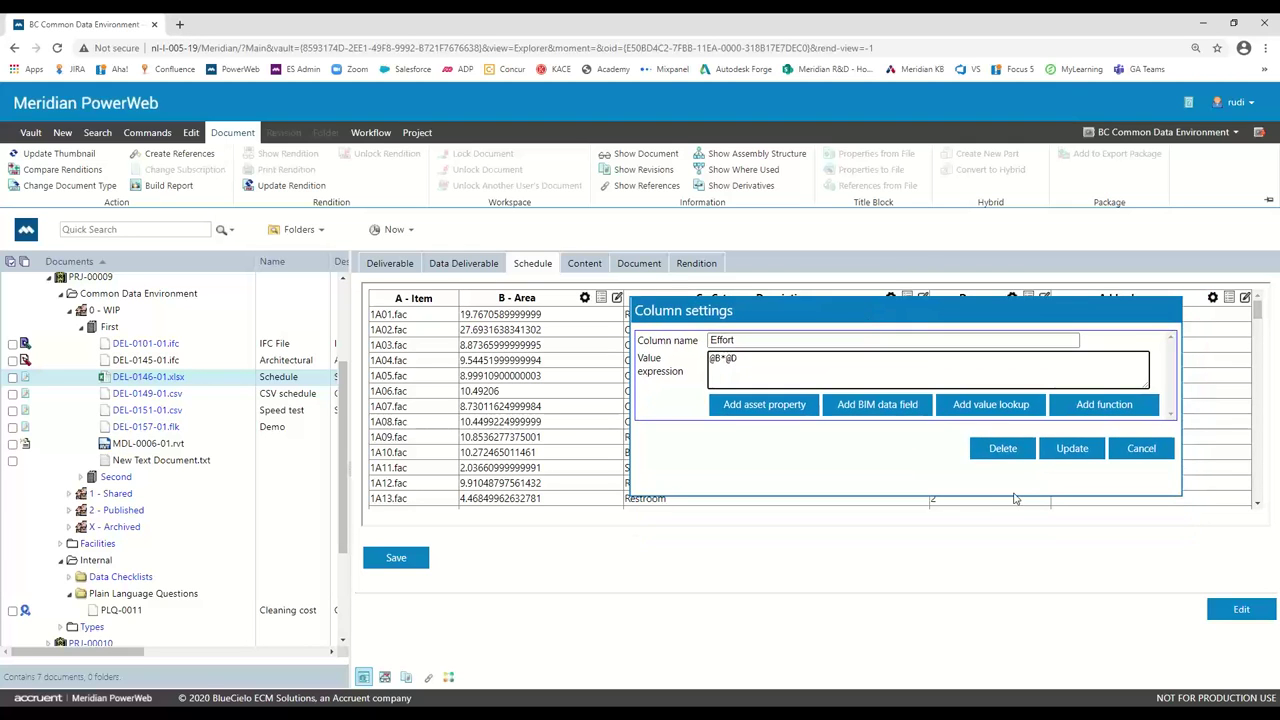
click(1066, 449)
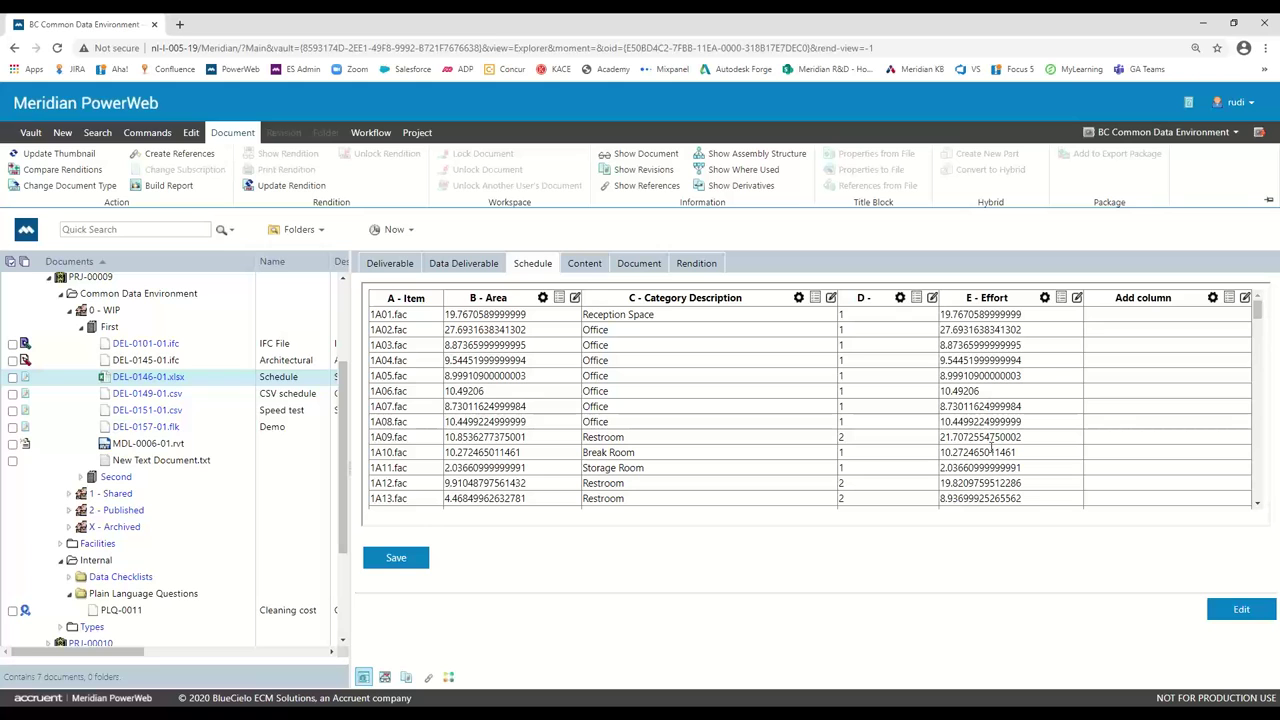
click(1061, 298)
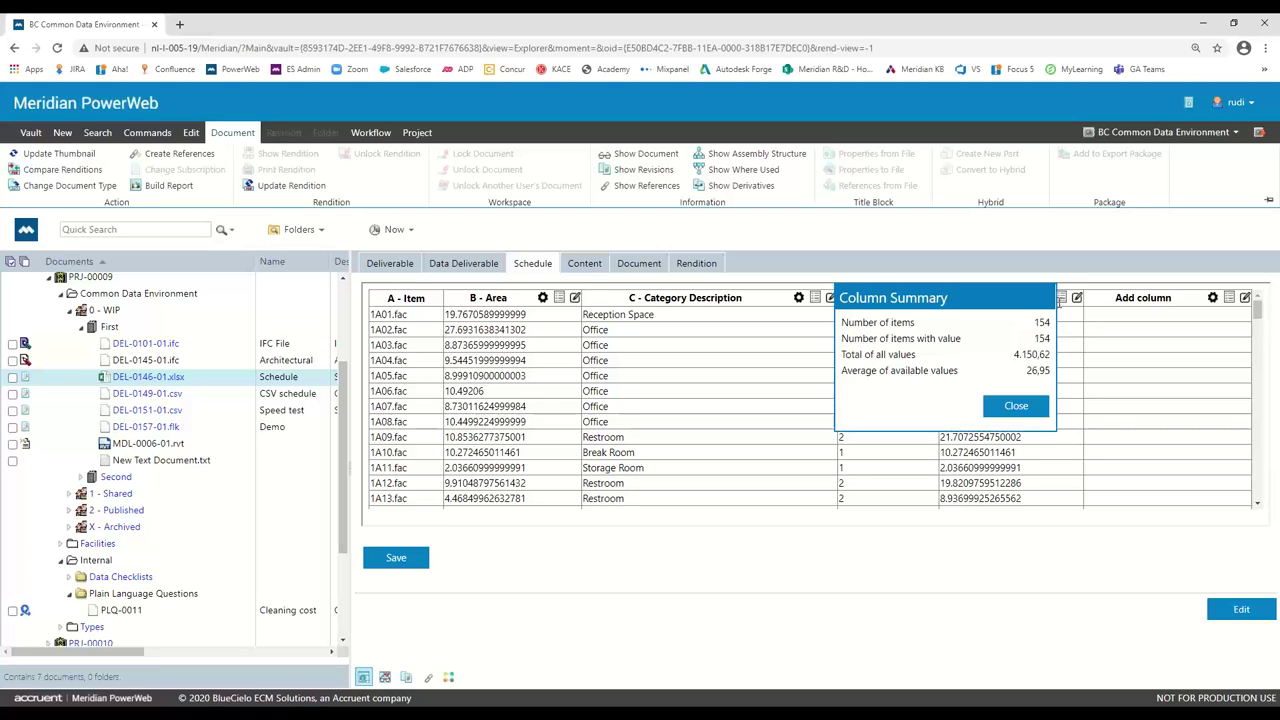
click(1012, 407)
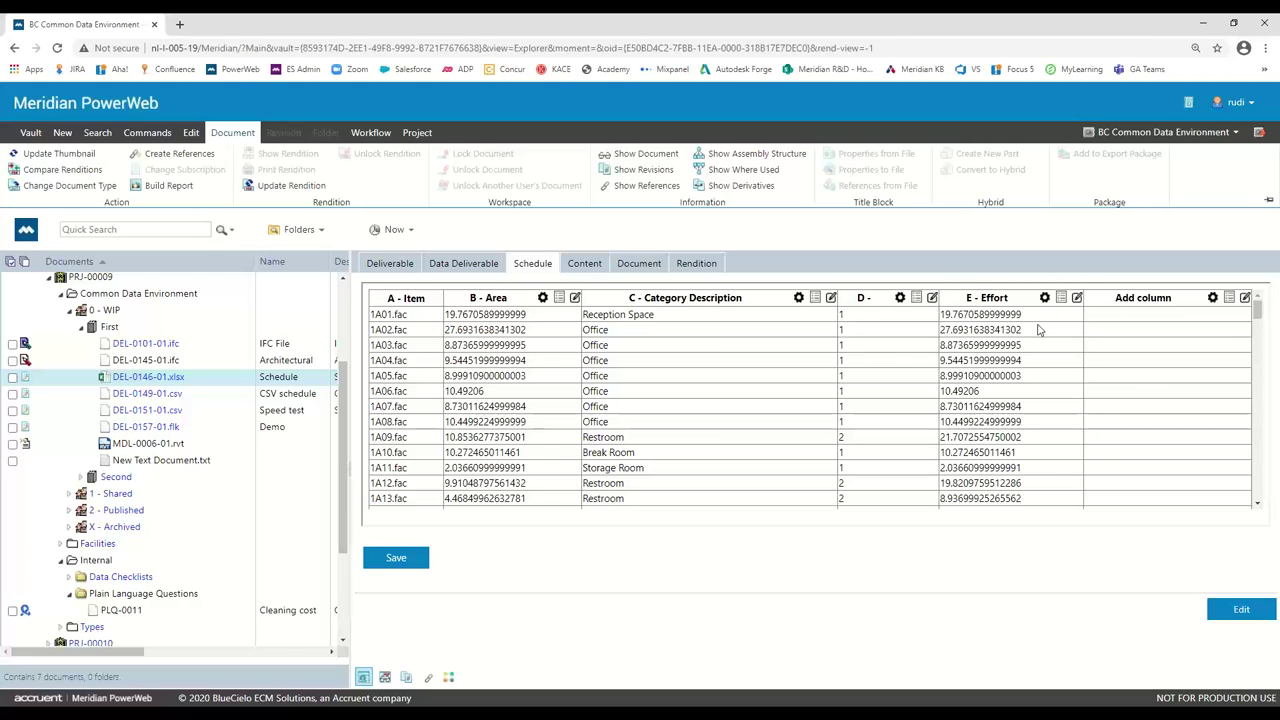
click(1205, 24)
click(305, 413)
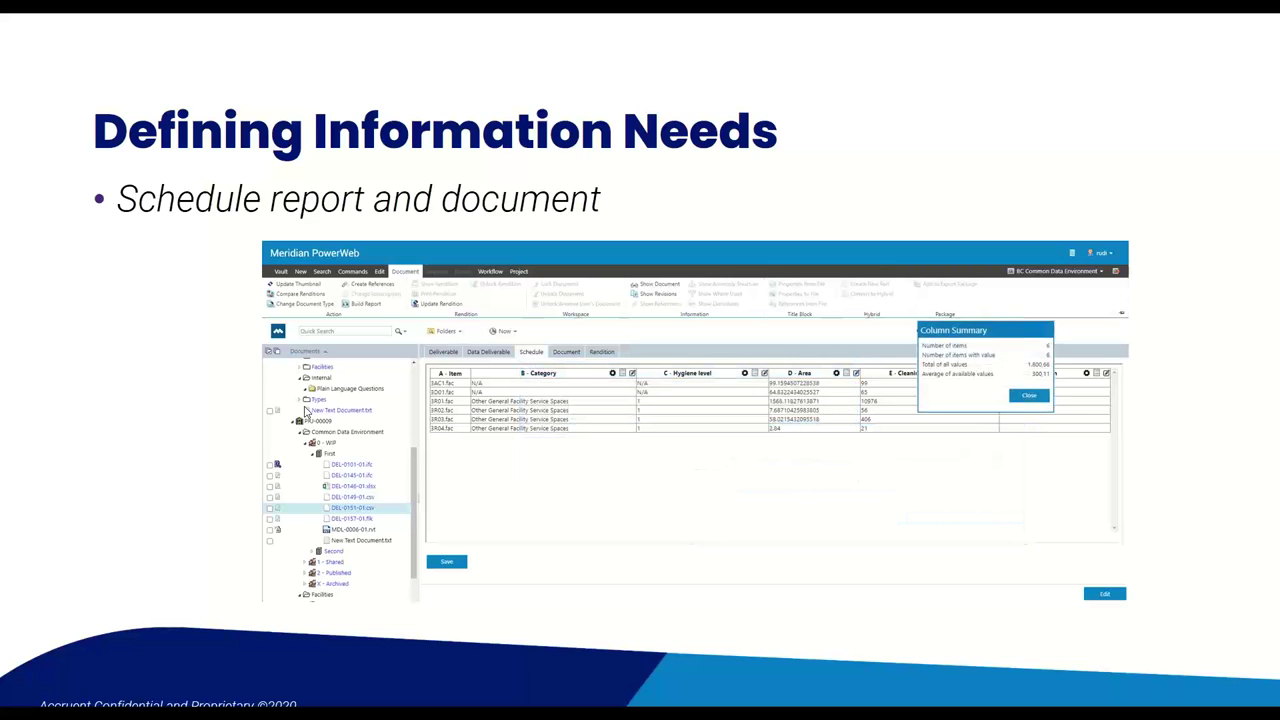
click(305, 413)
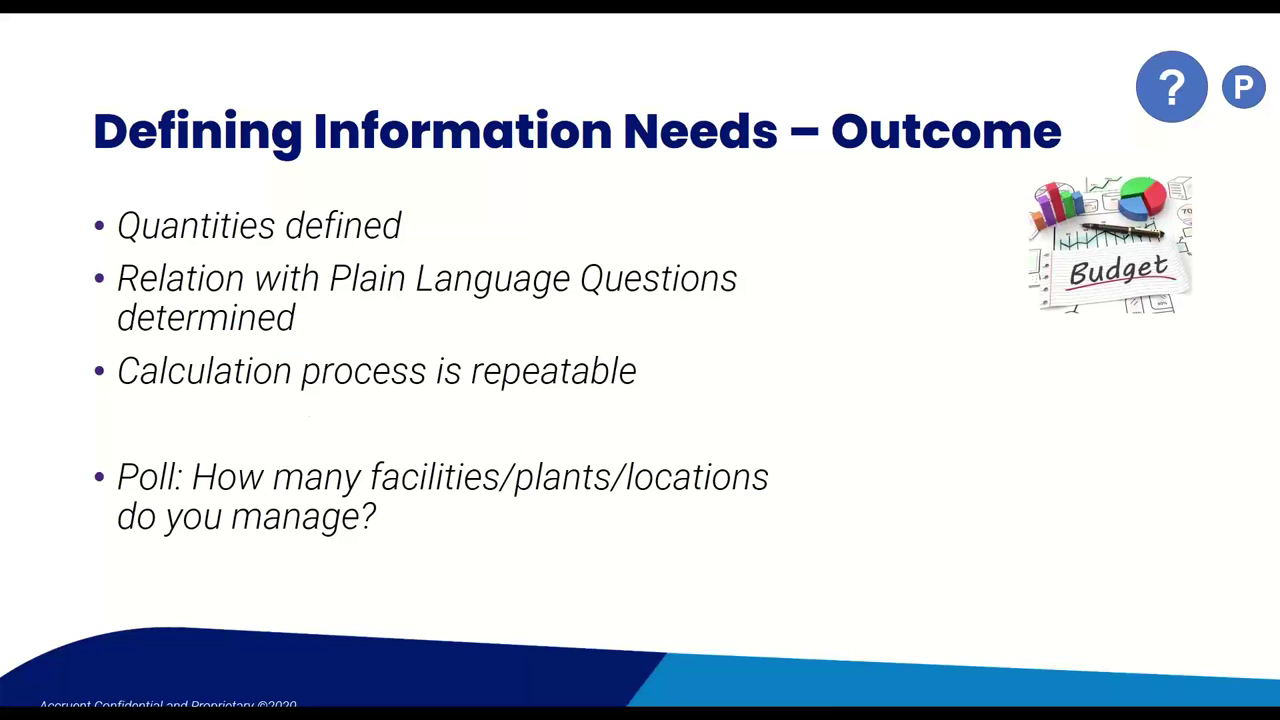
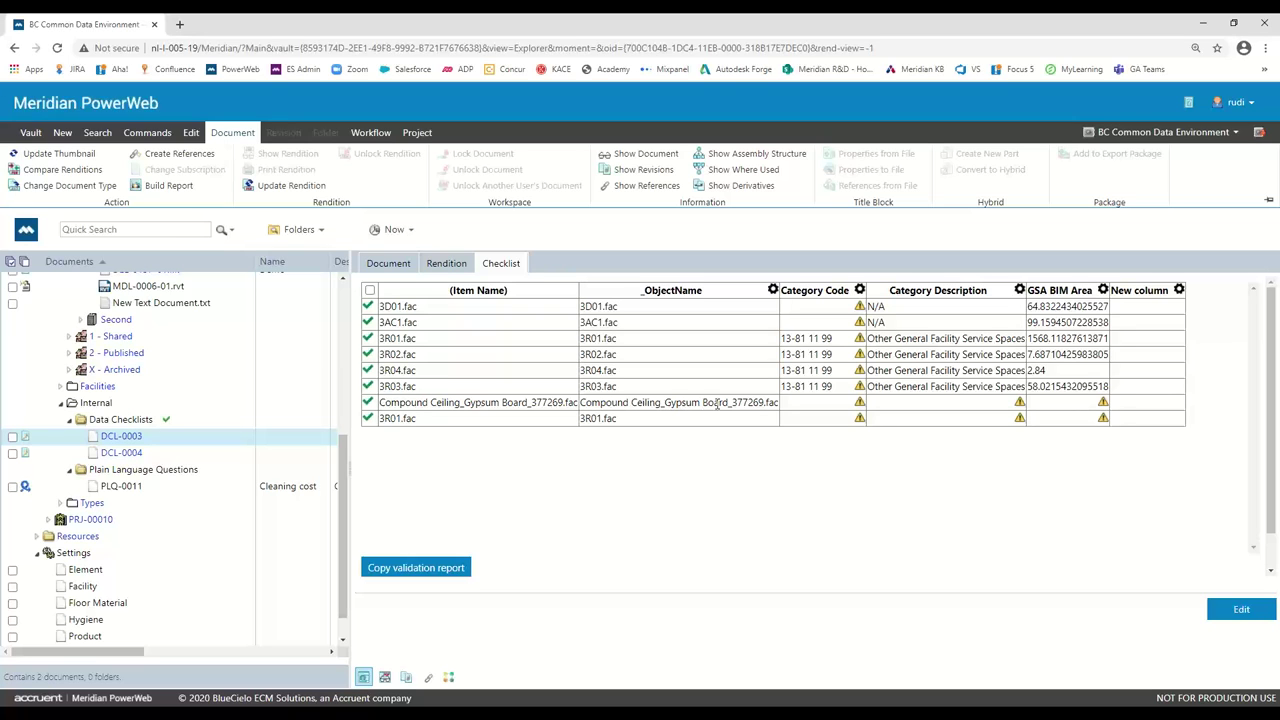
Add Board below Wall in the exclude filter of the _ObjectName column in data checklist DCL-0003
click(772, 290)
click(586, 481)
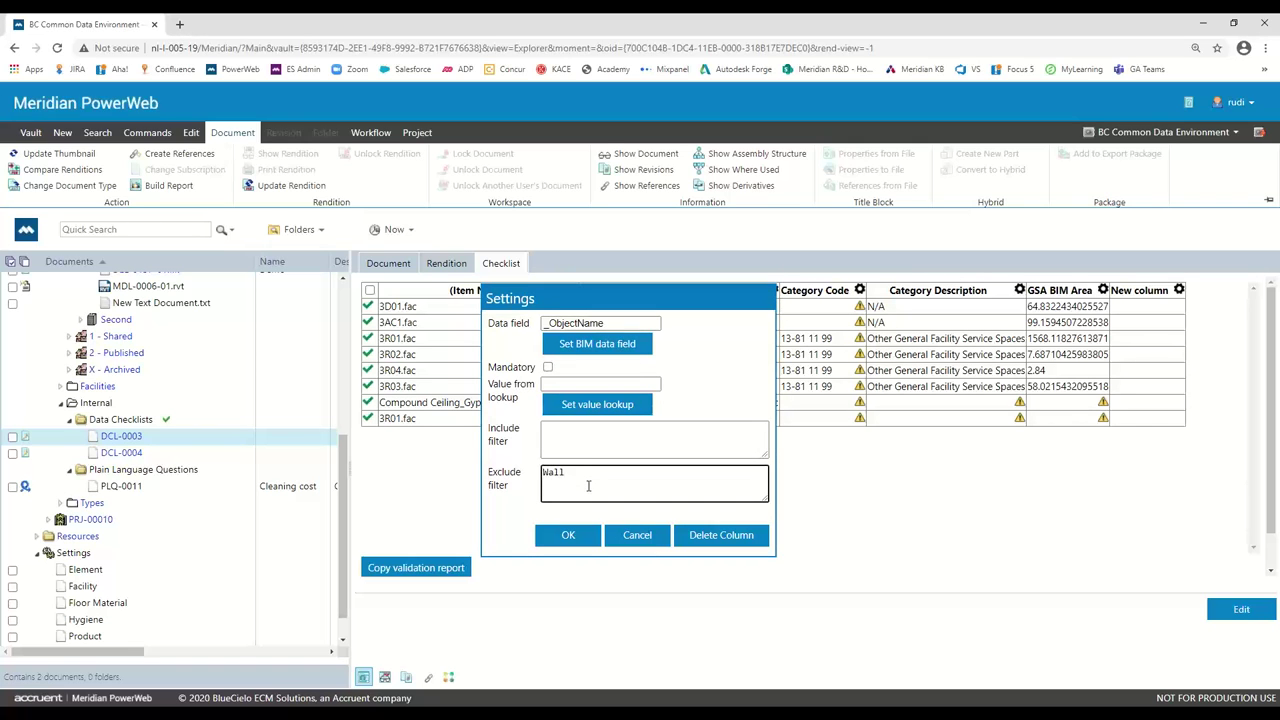
text(Board)
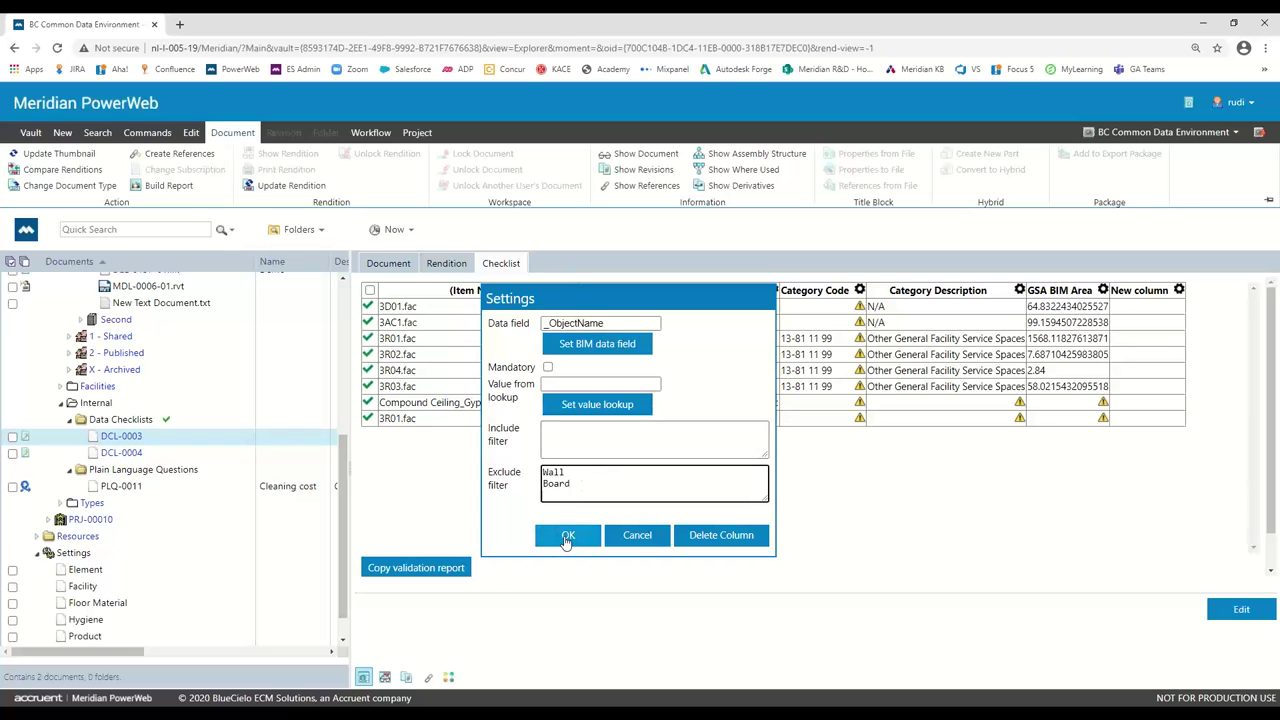
click(567, 538)
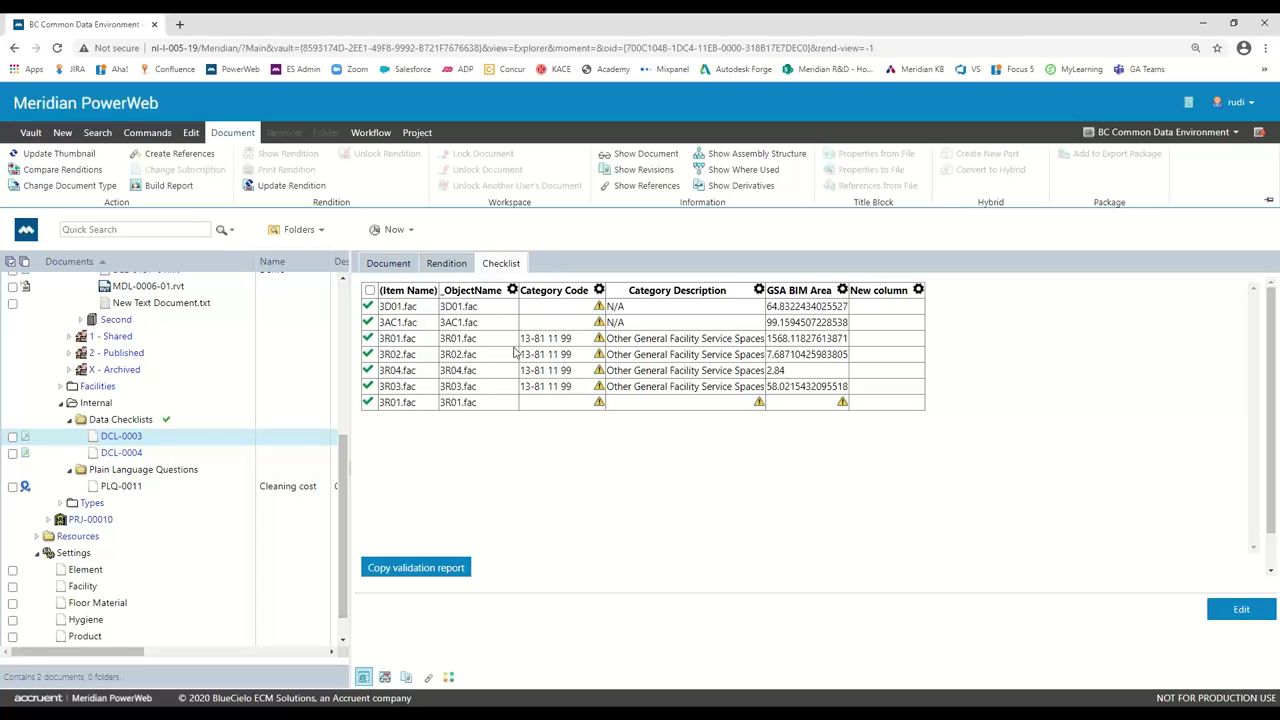
Examine the Category Code validation issues of rows 3D01.fac and 3R01.fac, along with the column's mandatory and value lookup settings
click(599, 308)
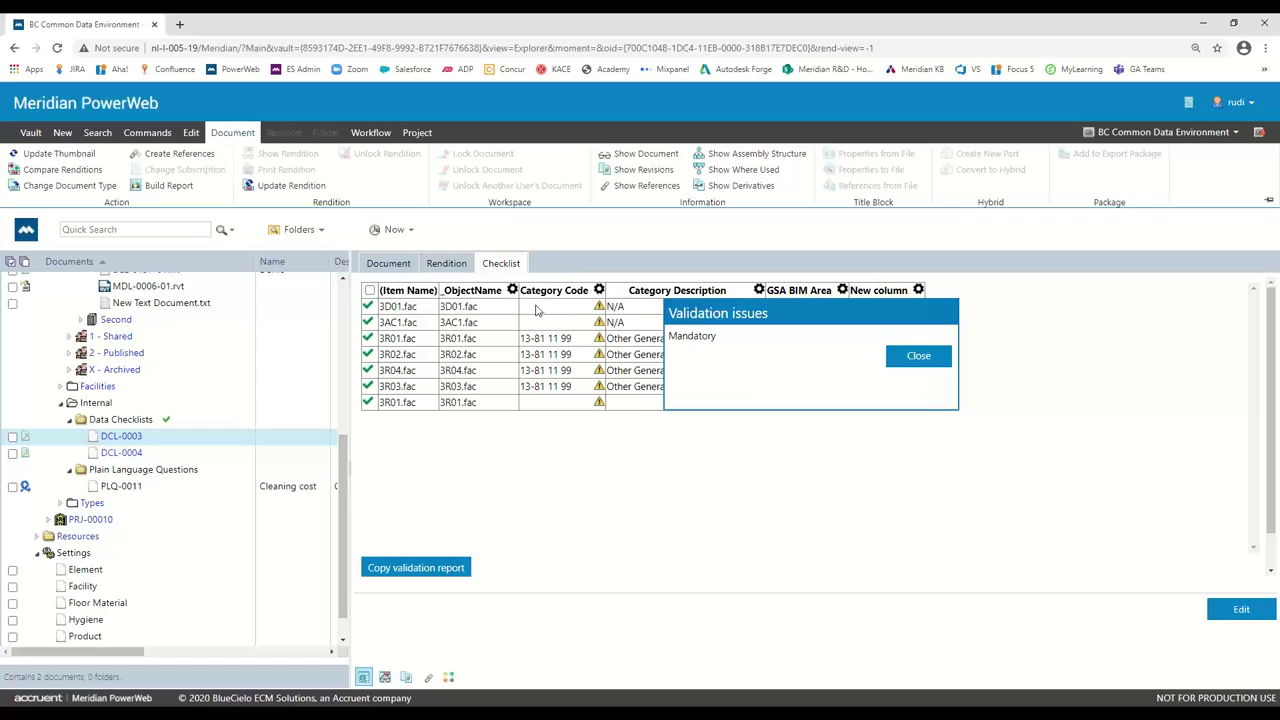
click(905, 360)
click(599, 291)
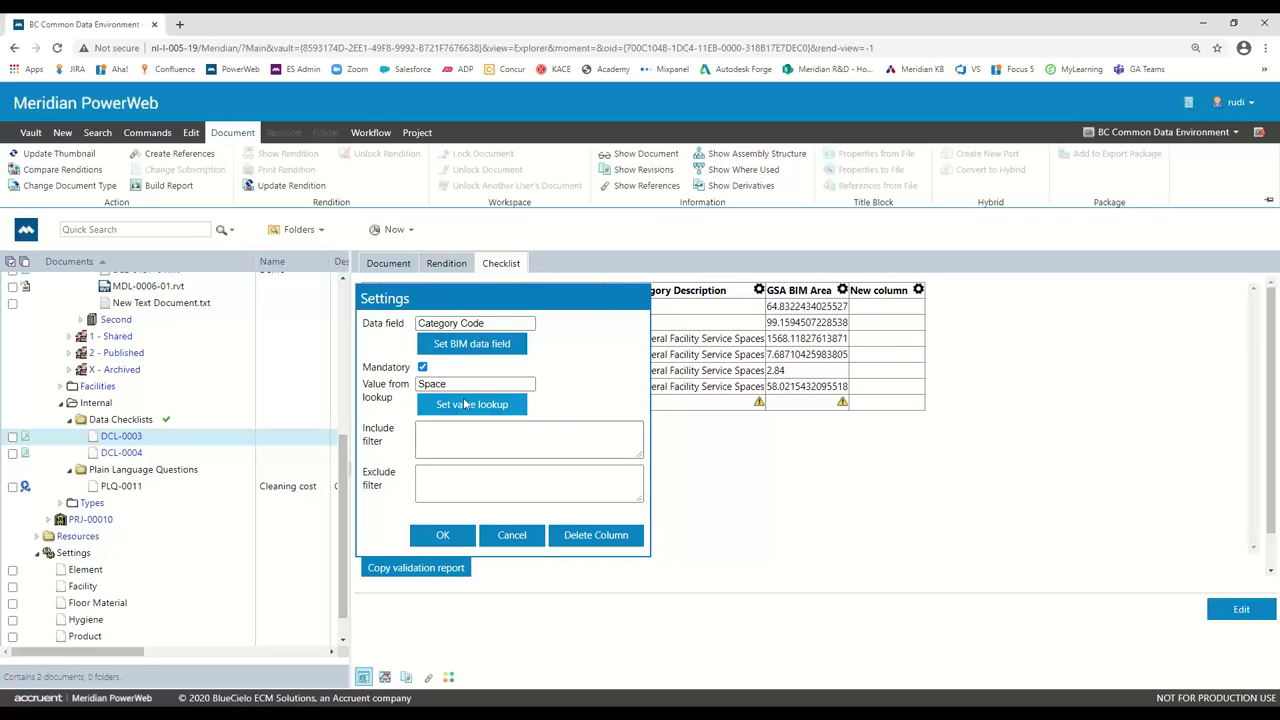
click(511, 535)
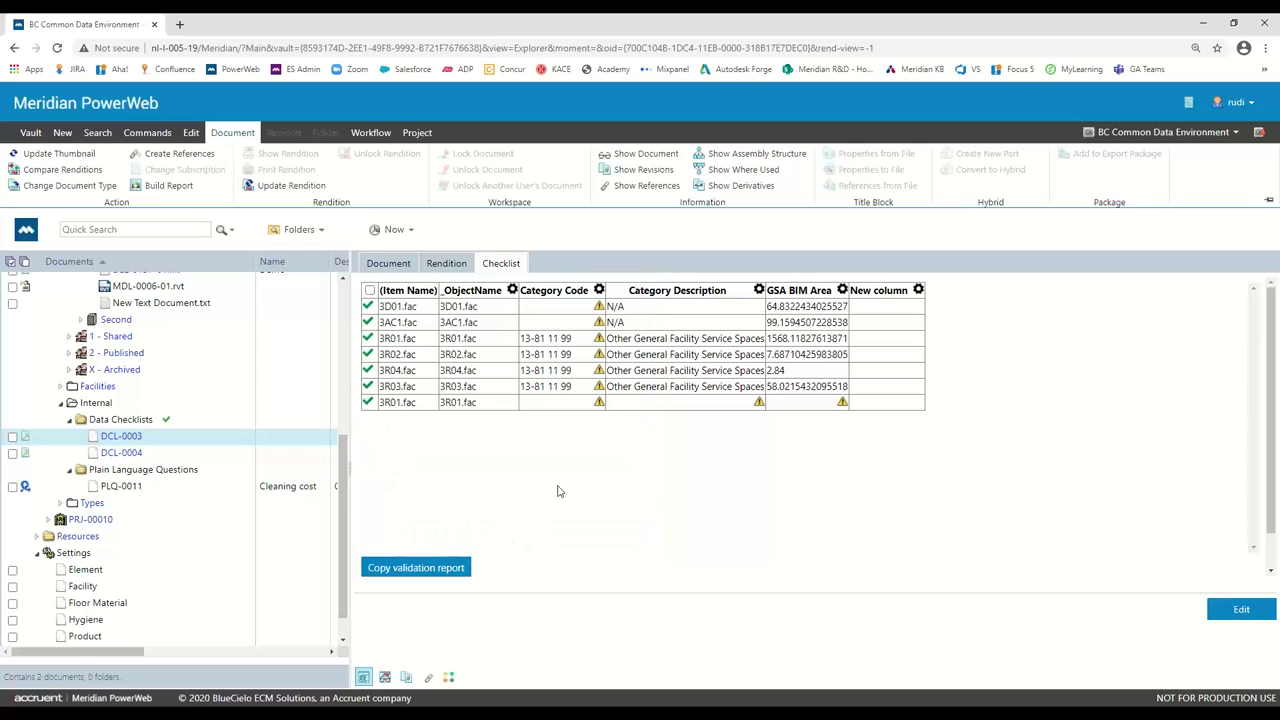
click(599, 291)
click(511, 537)
click(599, 306)
click(917, 363)
click(599, 343)
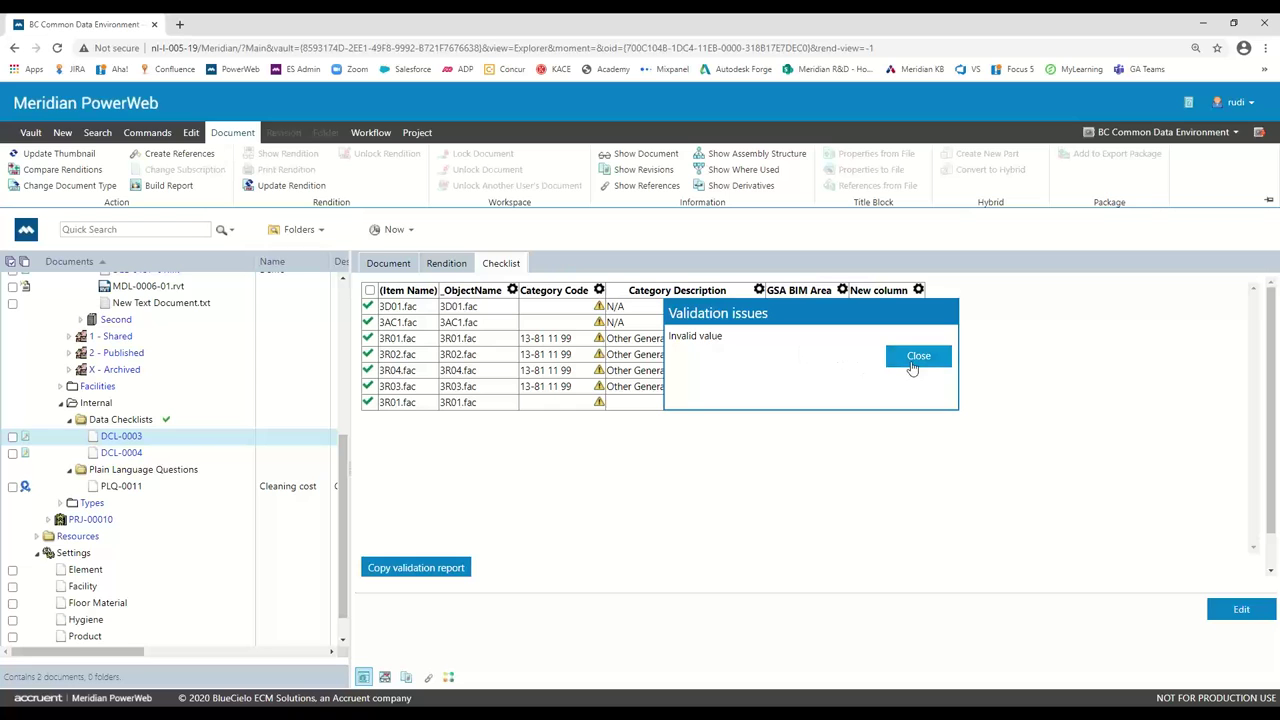
click(917, 358)
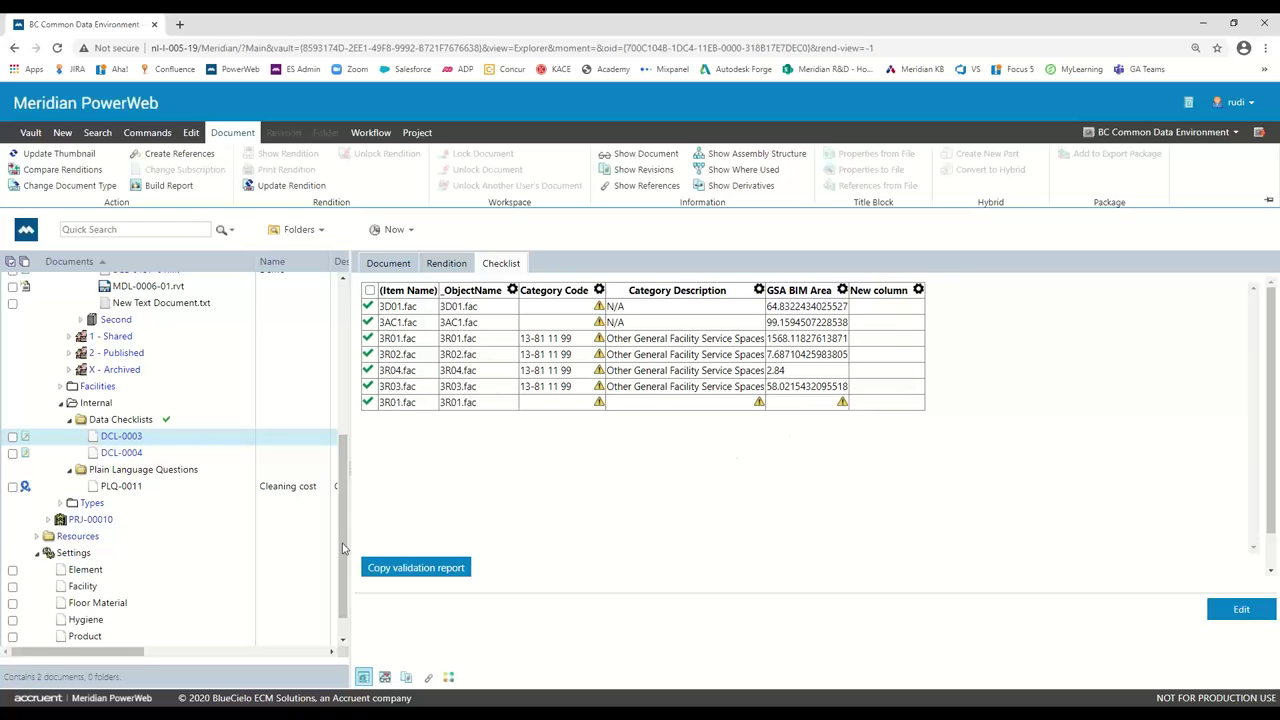
Correct the key of Other General Facility Service Spaces to 13-81 11 99 in the Space value lookup and save the table
scroll(180, 540, down, 1)
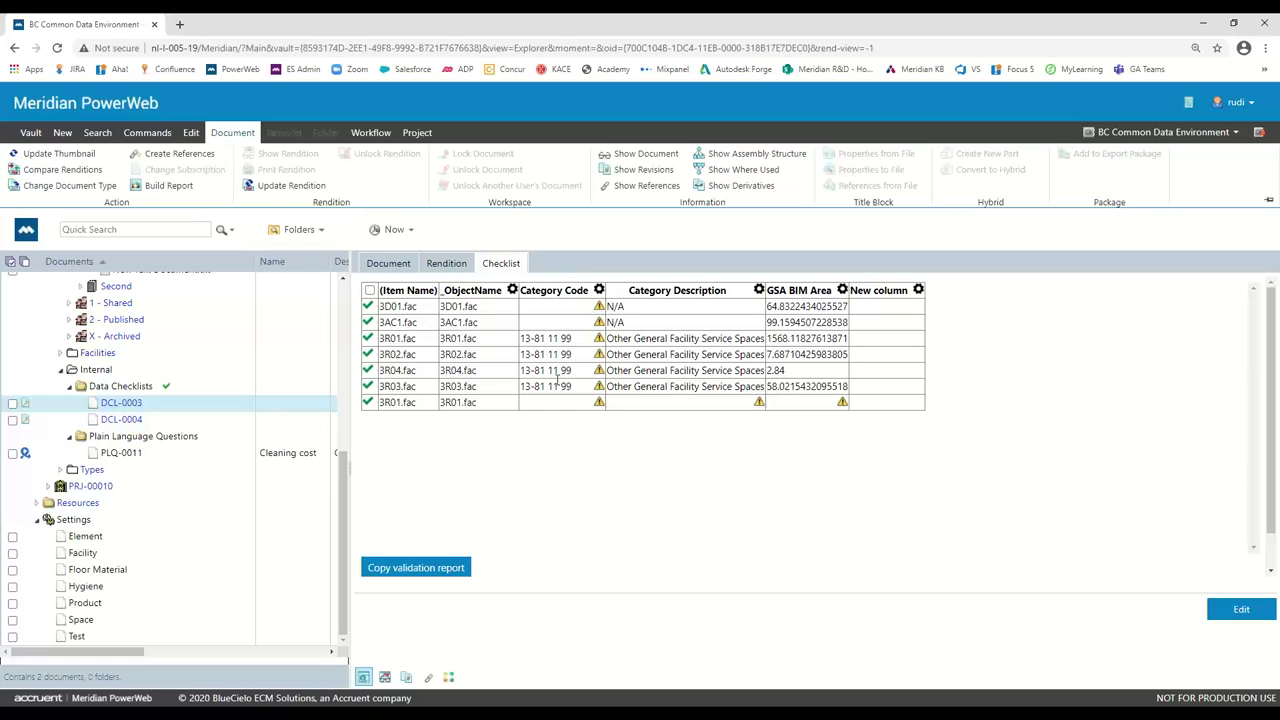
click(109, 626)
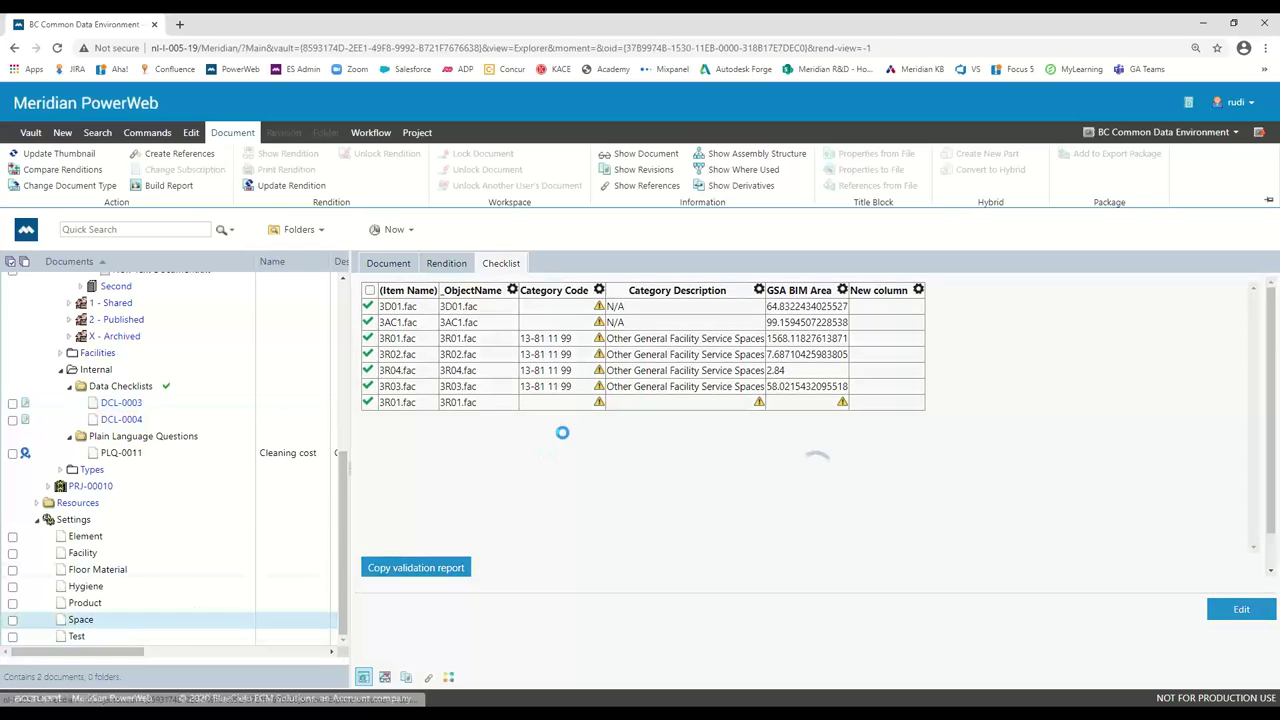
click(515, 266)
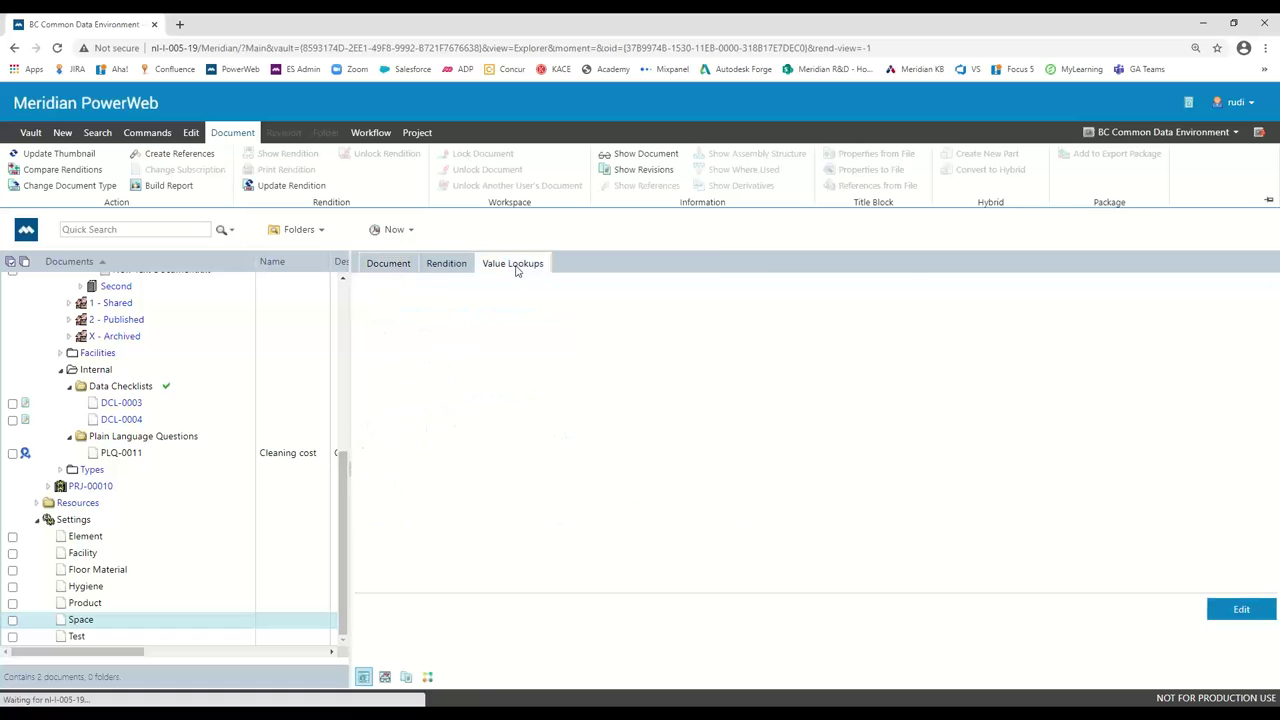
scroll(955, 377, down, 15)
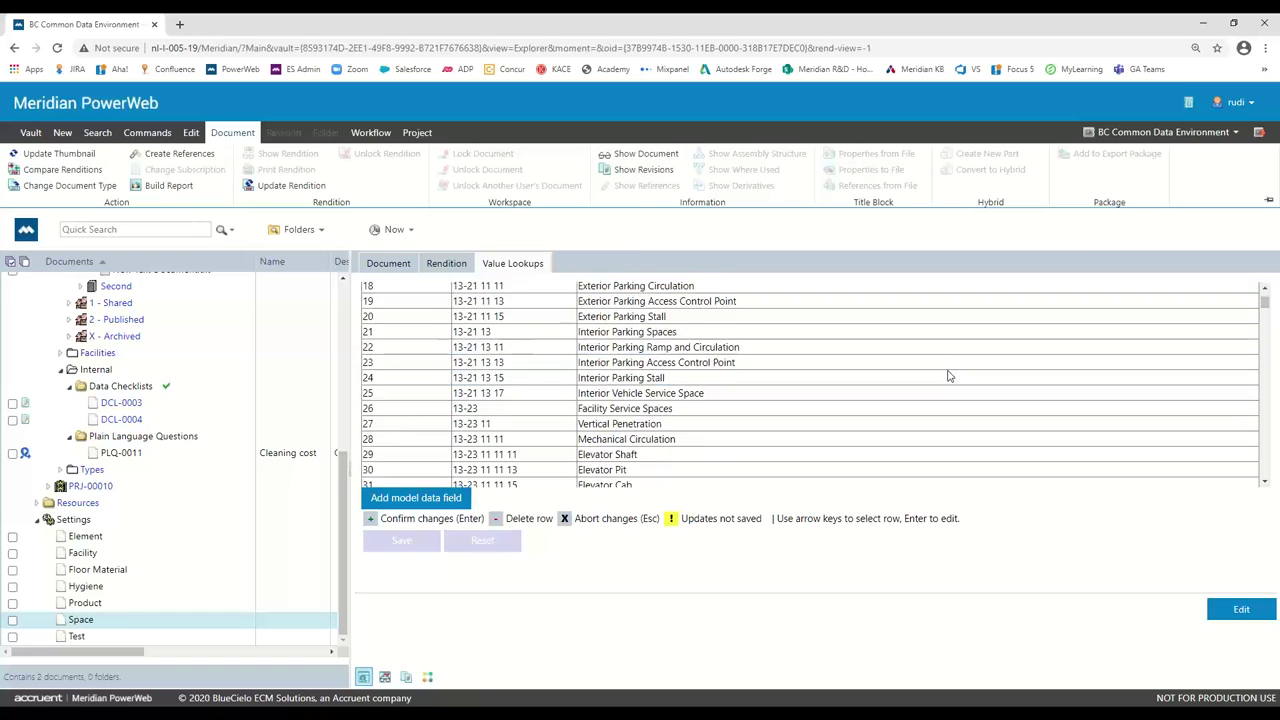
scroll(908, 376, down, 20)
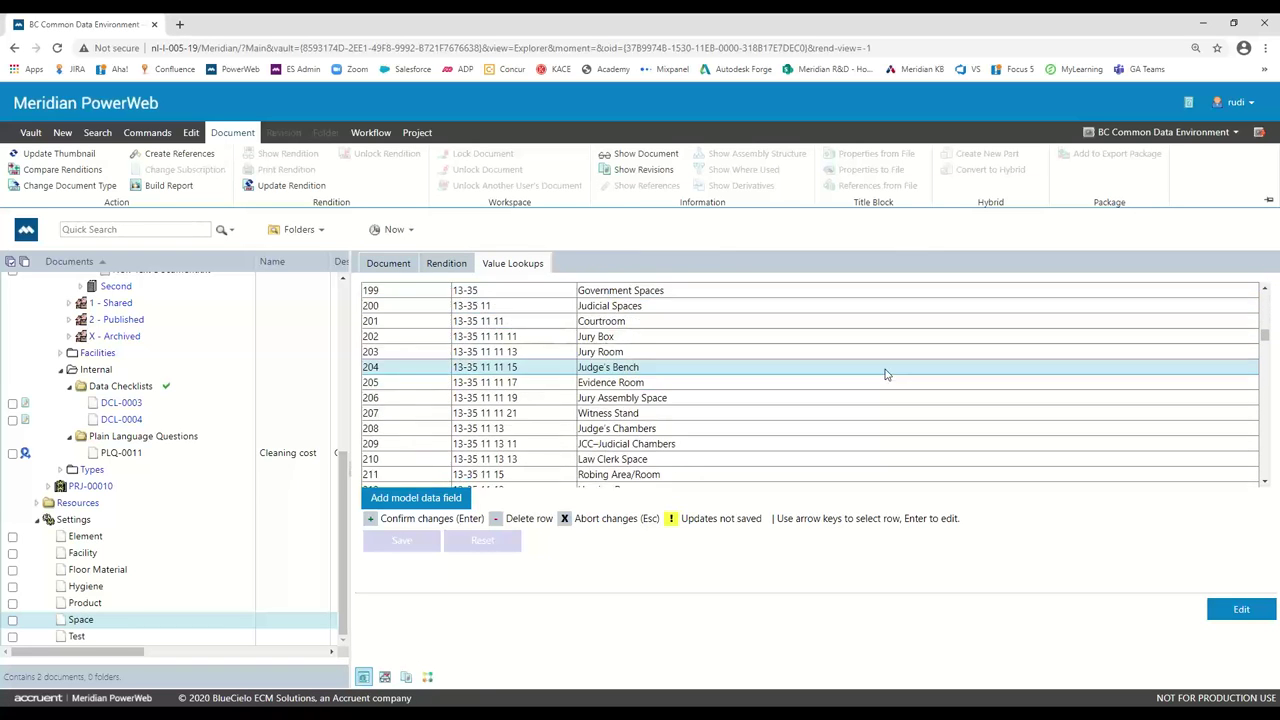
scroll(908, 376, down, 20)
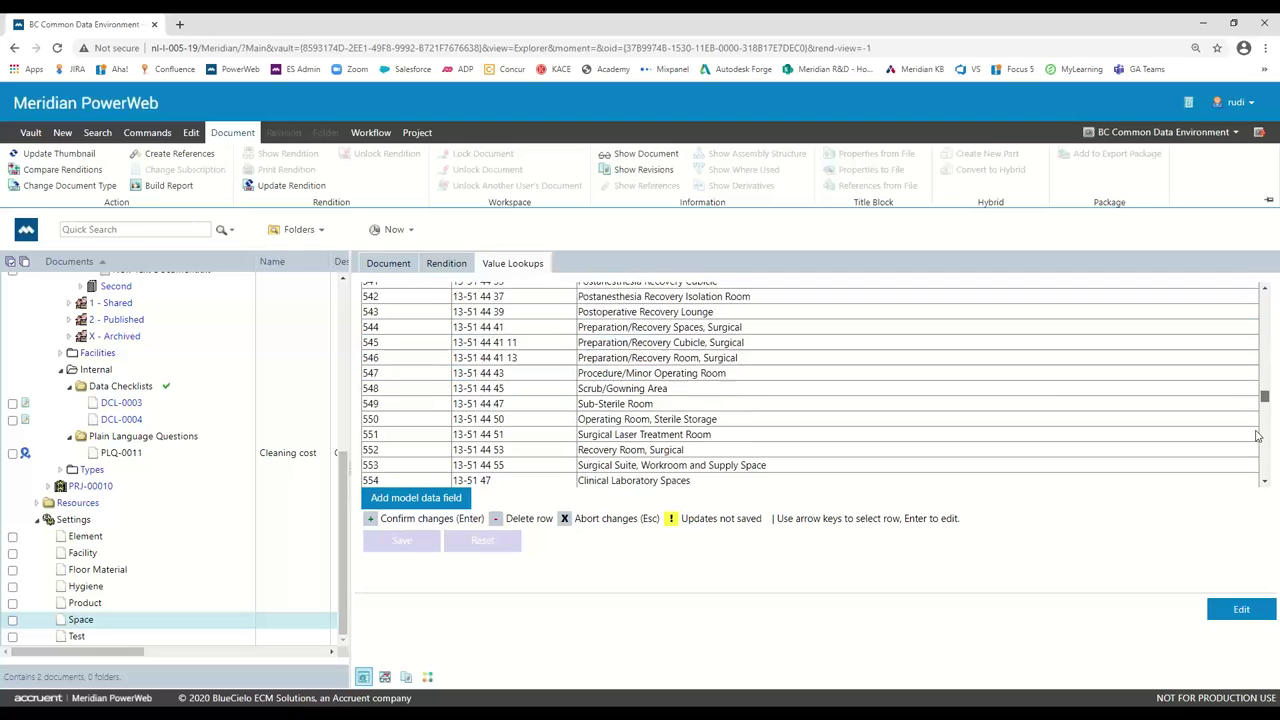
double_click(549, 467)
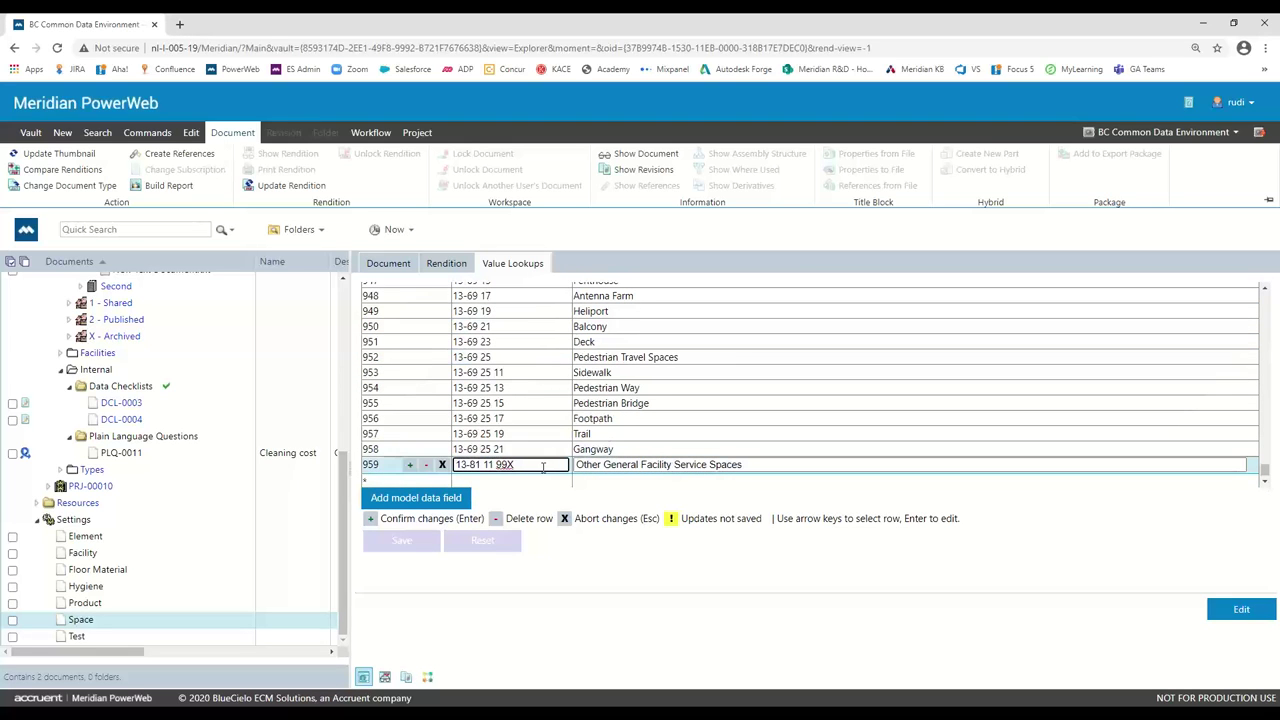
key(BackSpace)
click(410, 468)
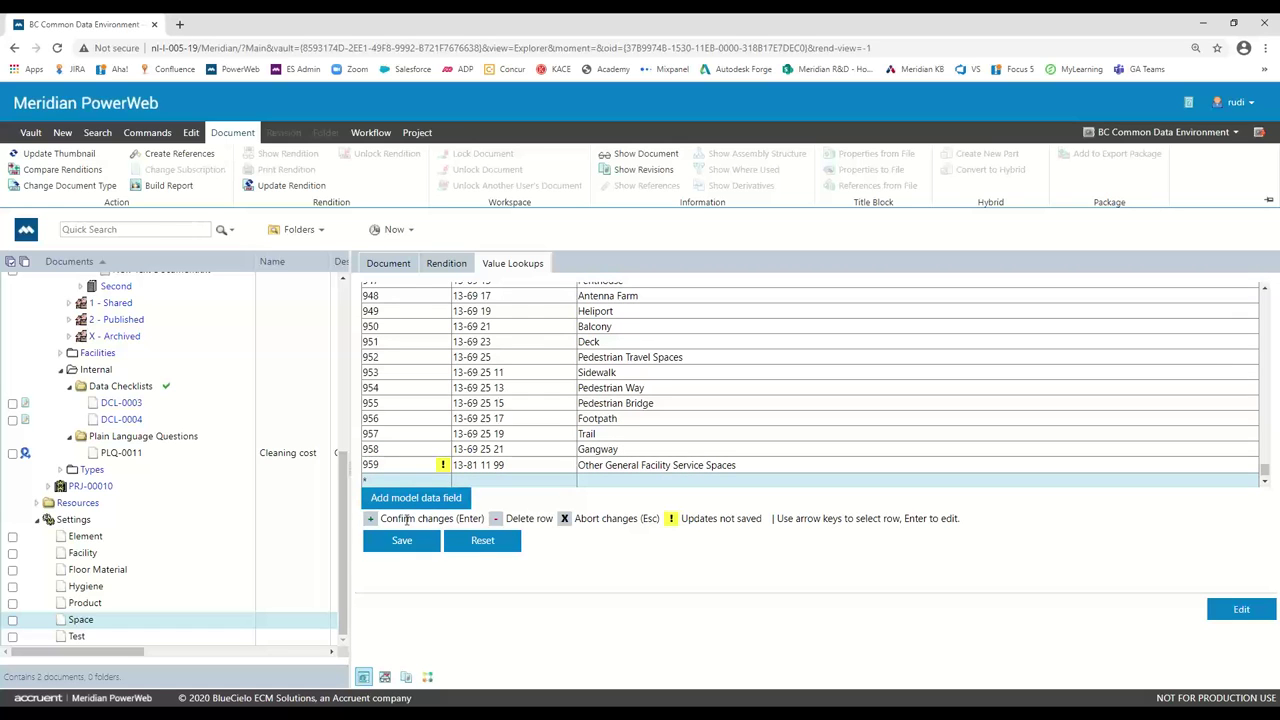
click(402, 541)
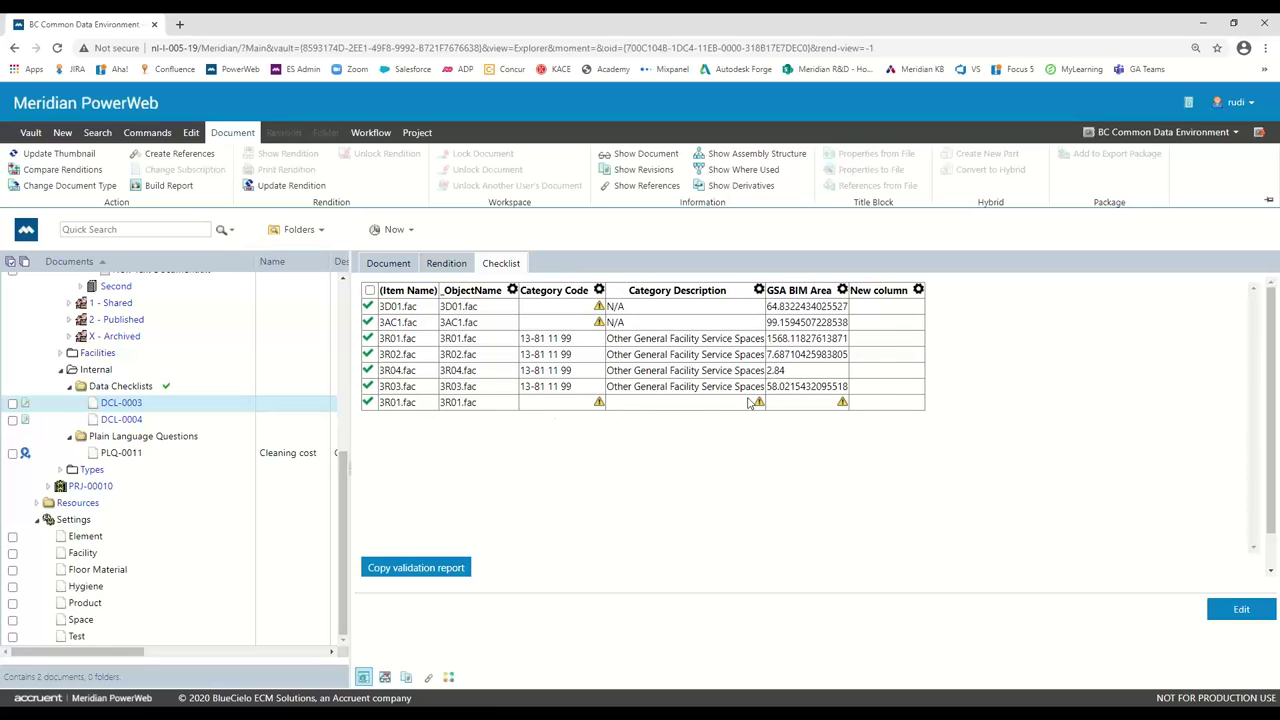
click(368, 404)
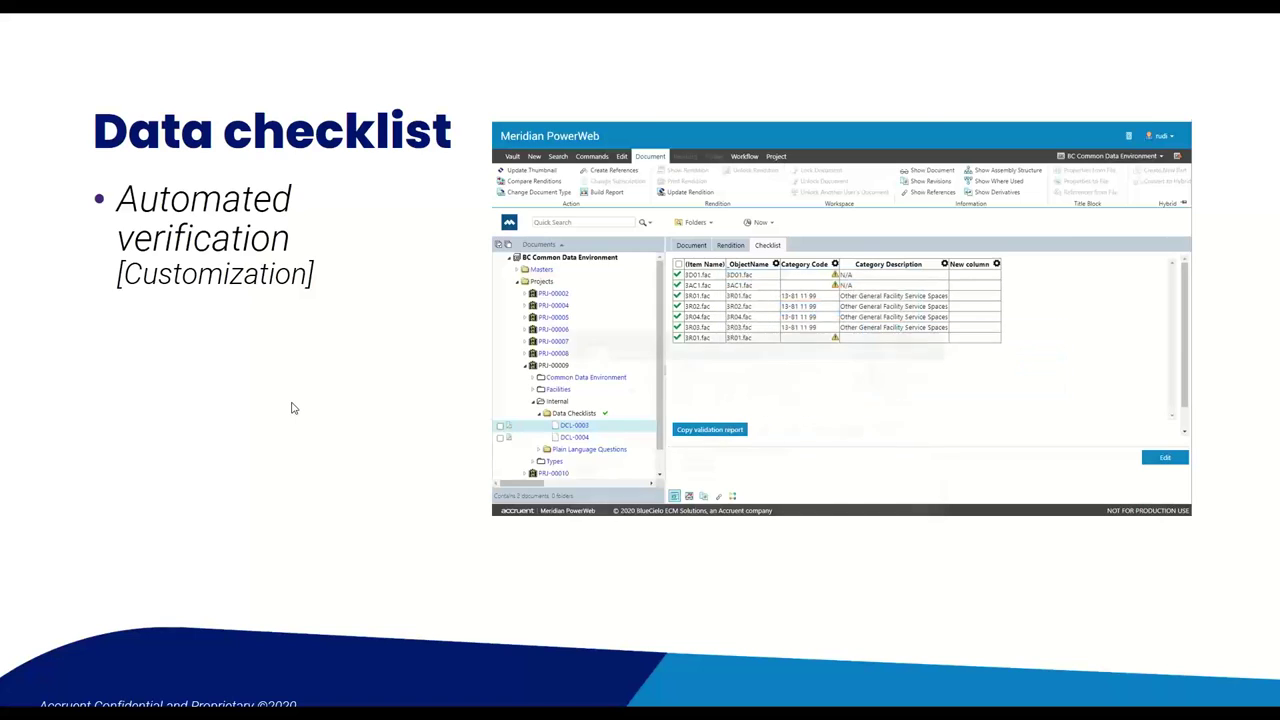
key(Right)
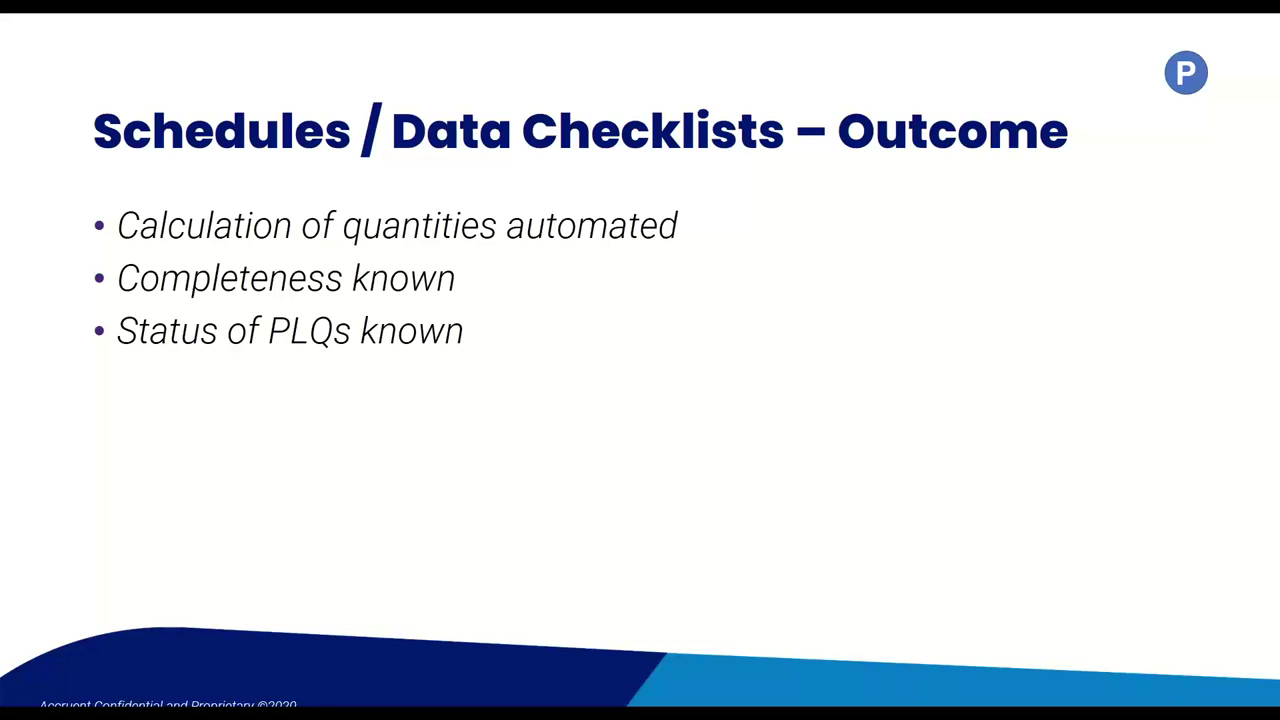
click(631, 342)
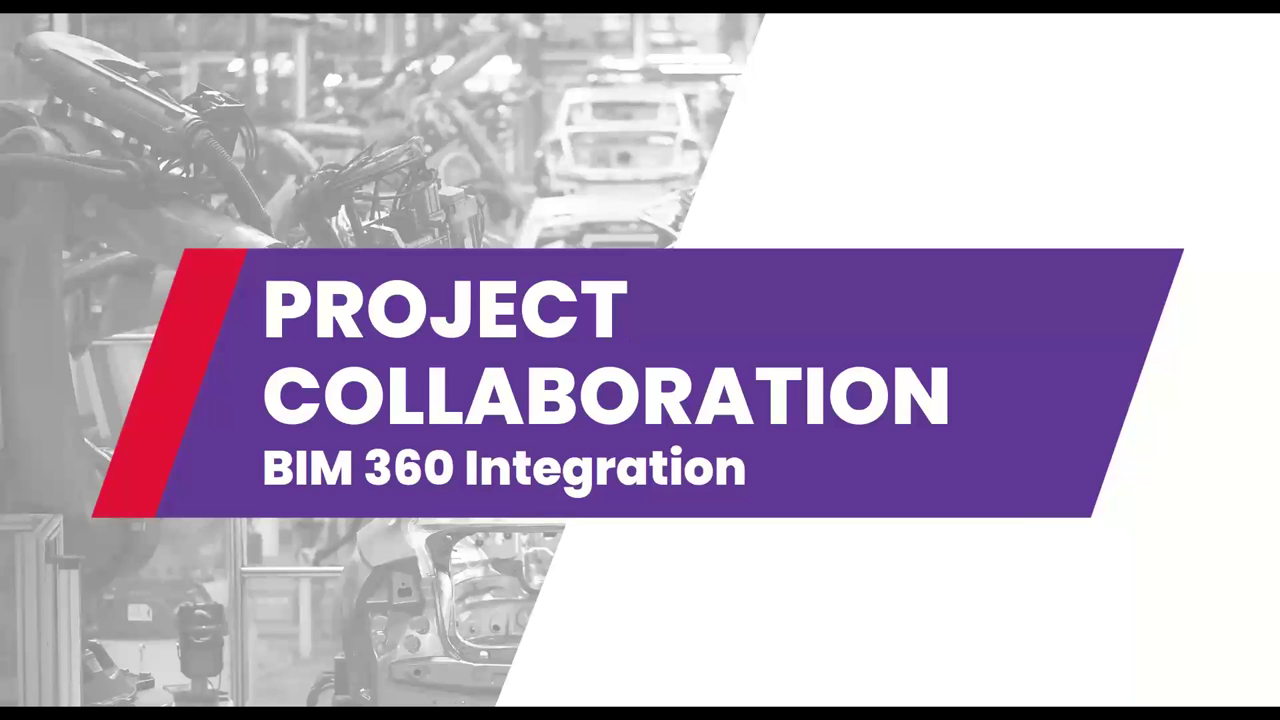
key(Right)
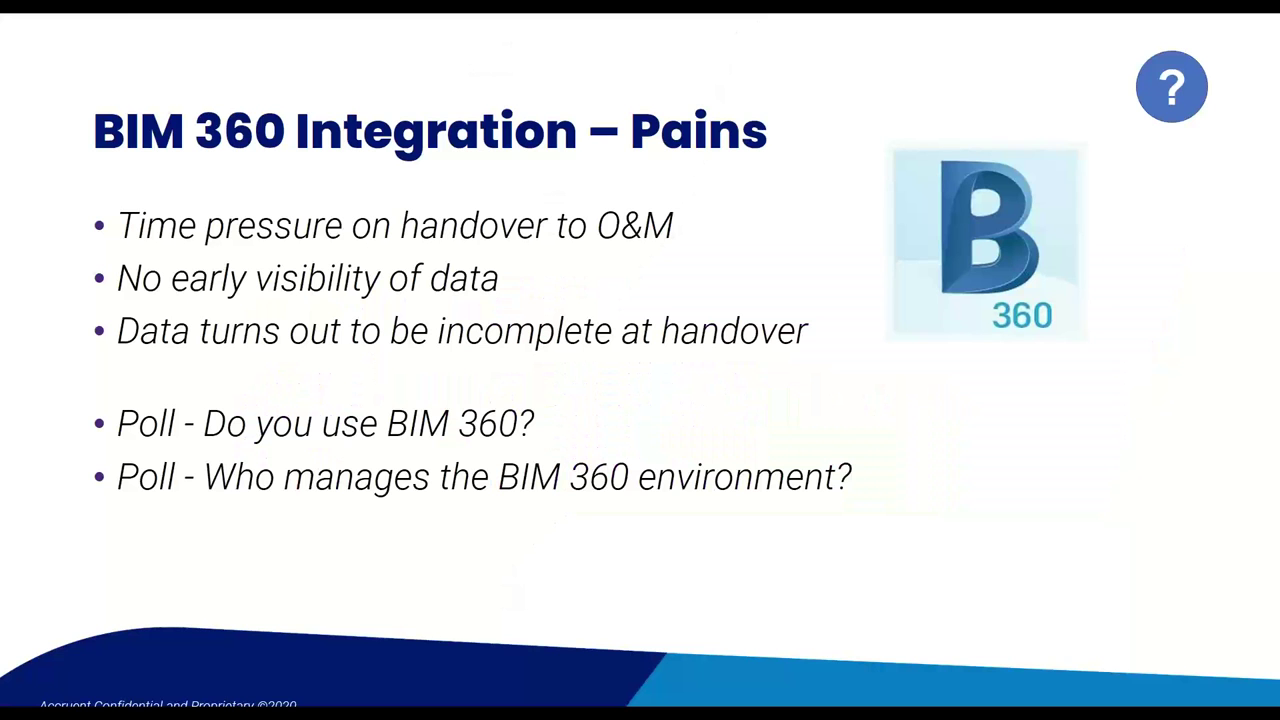